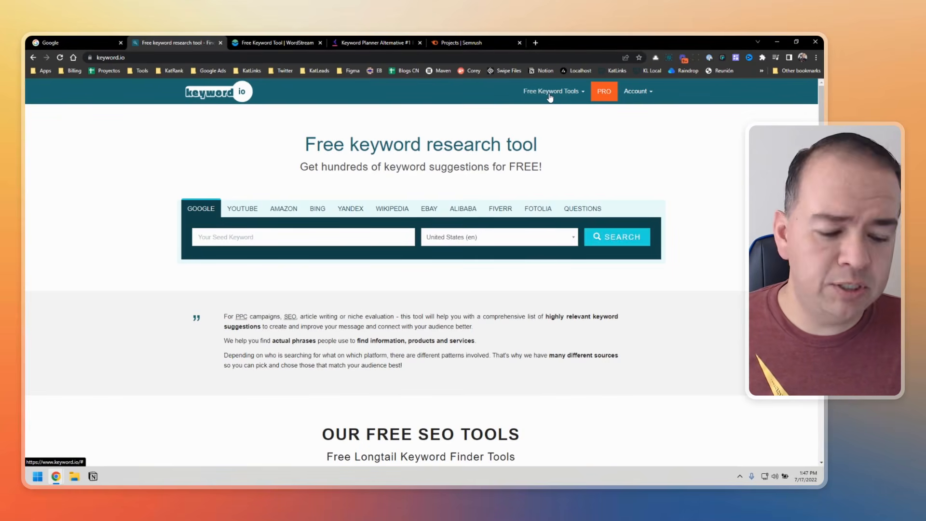
# Step: Enlarge the page, open the Google Autosuggest Longtail Keywords Tool and dismiss the PRO offer
pyautogui.hotkey('ctrl', '+')
pyautogui.hotkey('ctrl', '+')
pyautogui.hotkey('ctrl', '+')
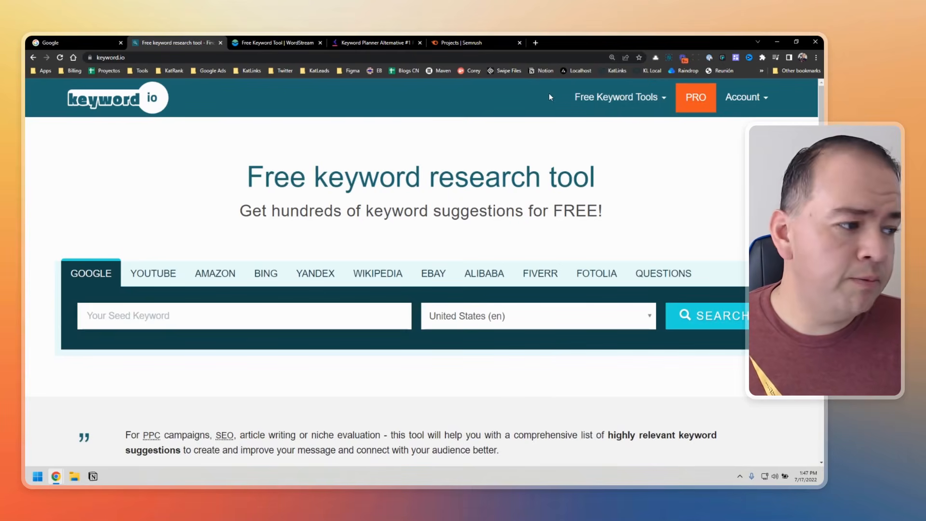
pyautogui.click(612, 105)
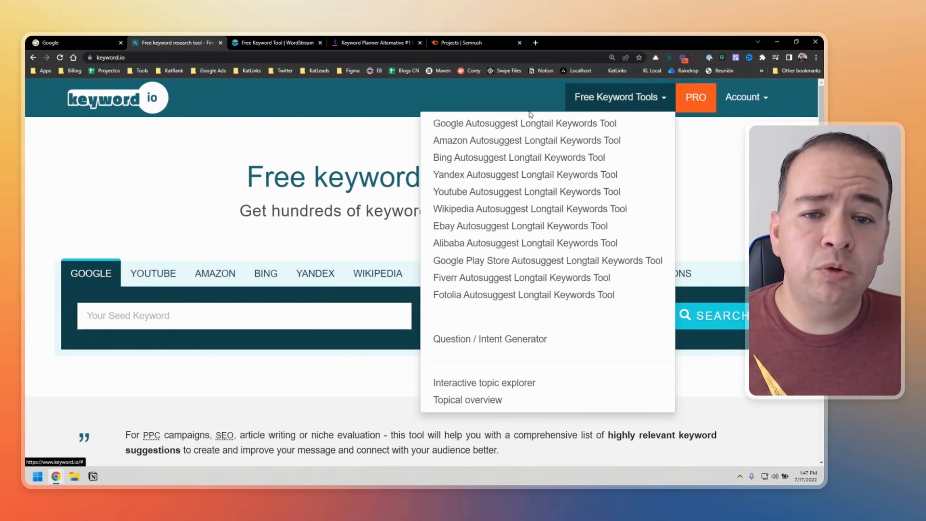
pyautogui.click(476, 126)
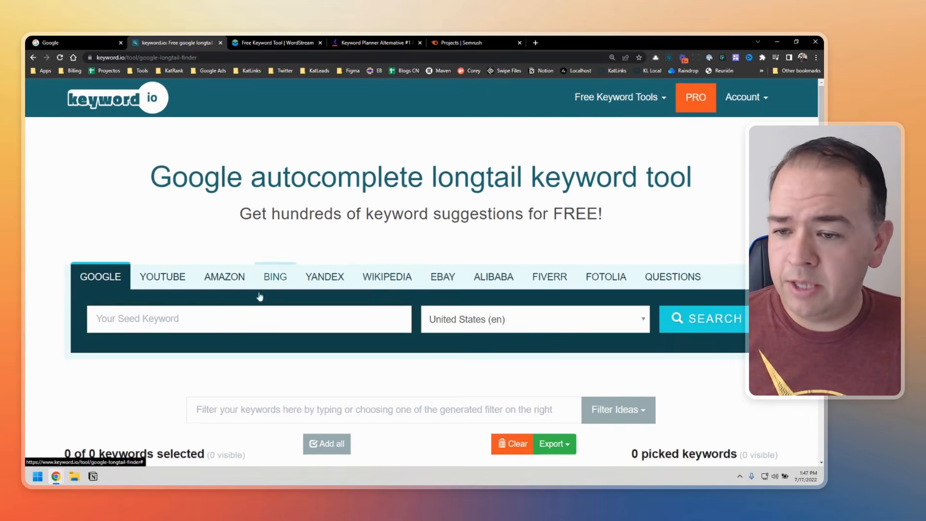
pyautogui.click(250, 322)
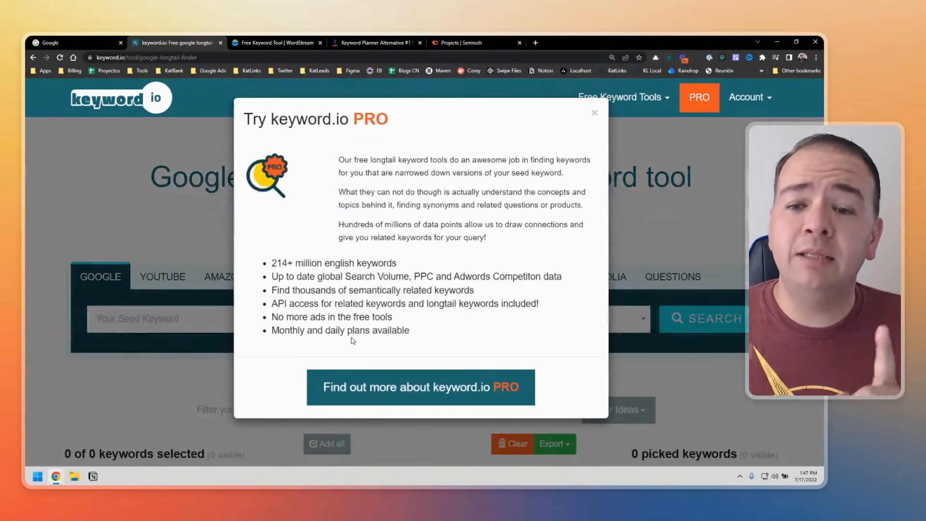
pyautogui.click(595, 114)
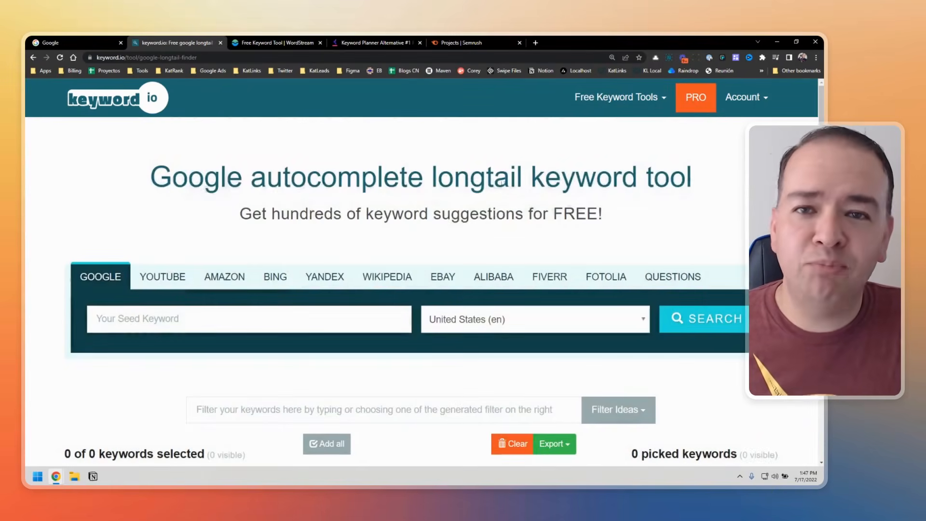
# Step: Search Google keyword suggestions for "social media planner" with the country and language kept at United States (en)
pyautogui.click(274, 320)
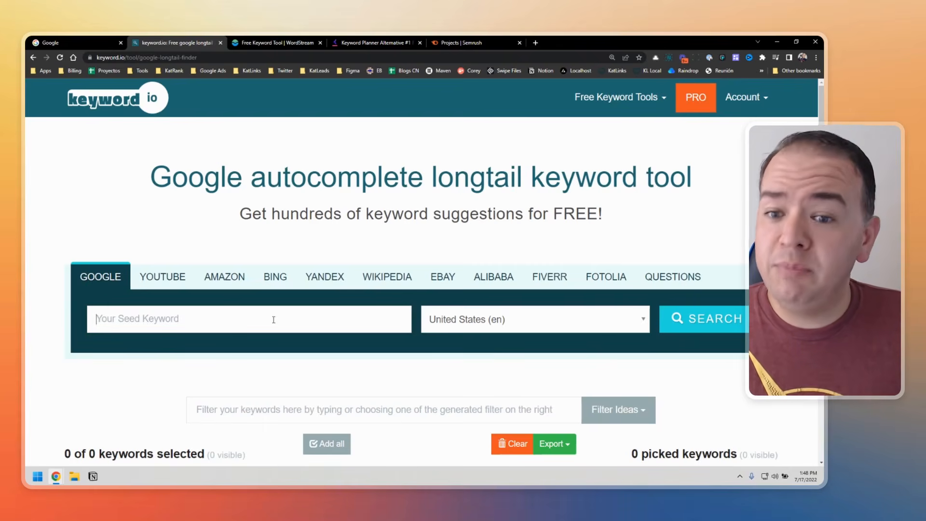
pyautogui.click(274, 320)
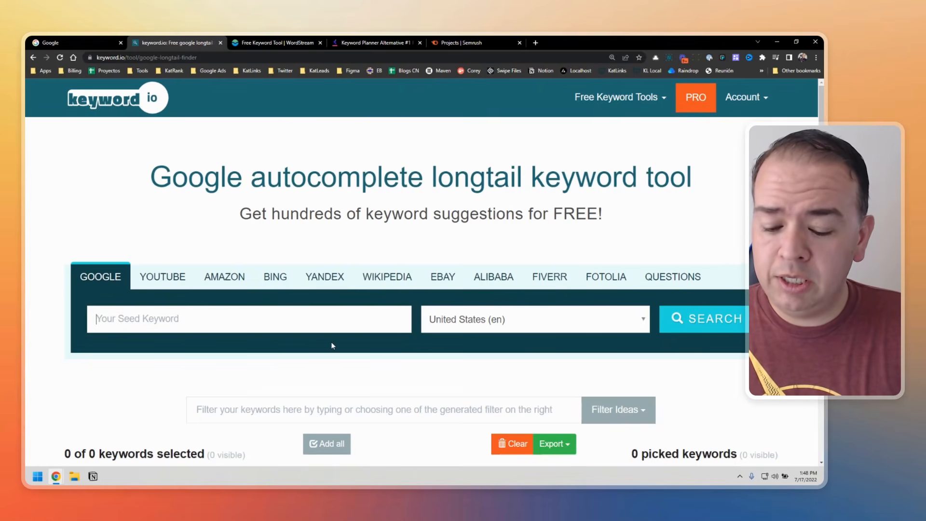
pyautogui.write('social media ')
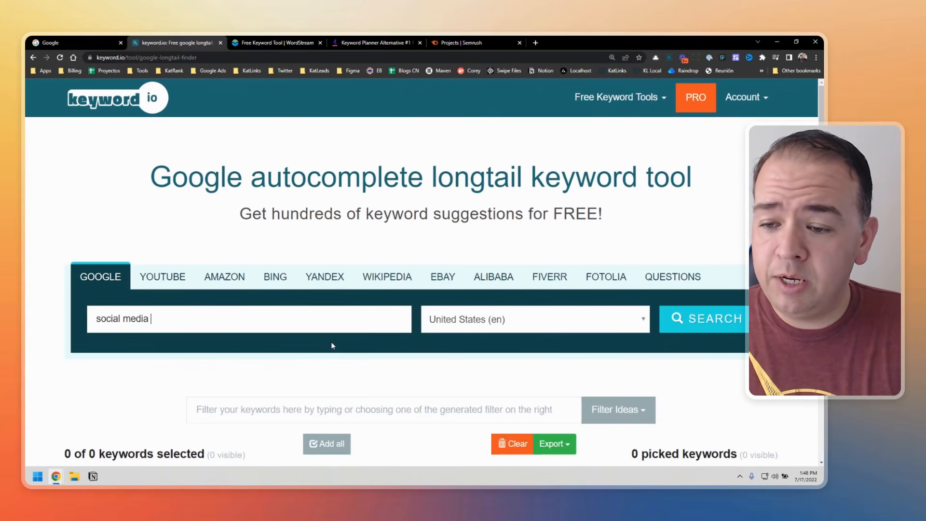
pyautogui.write('planner')
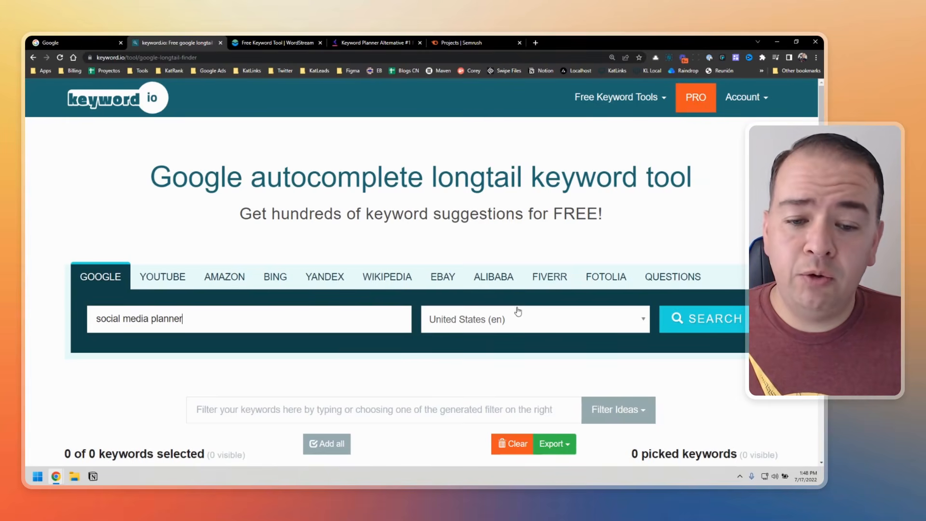
pyautogui.click(519, 320)
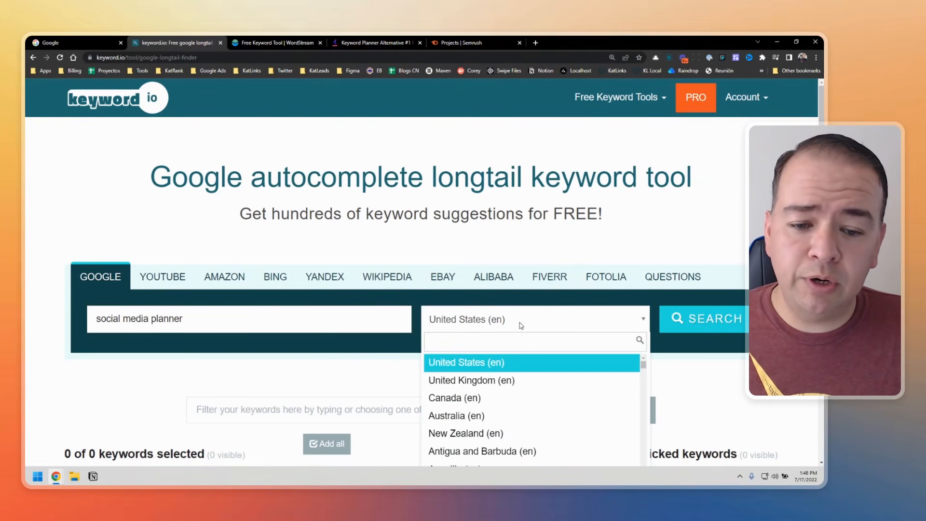
pyautogui.click(521, 323)
pyautogui.click(719, 322)
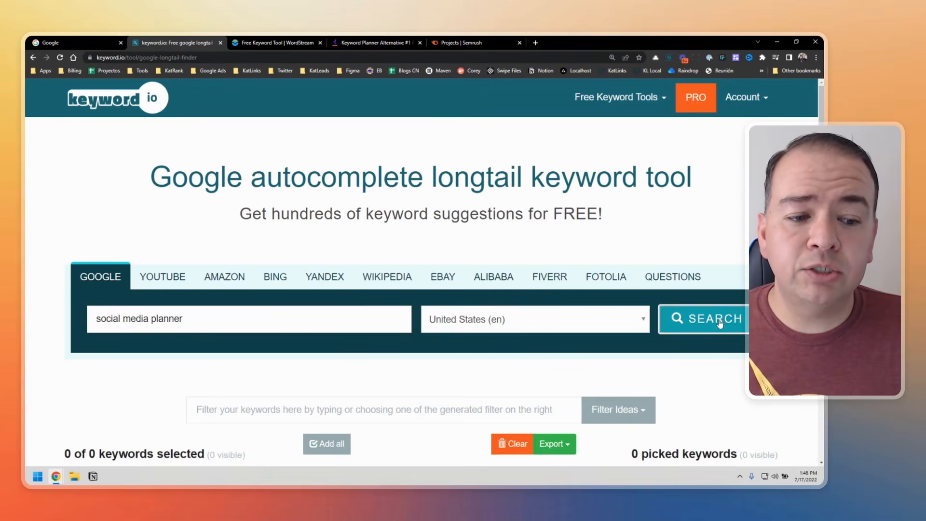
# Step: Pick the keyword "best free social media planner" from the suggestions
pyautogui.scroll(-4, 719, 324)
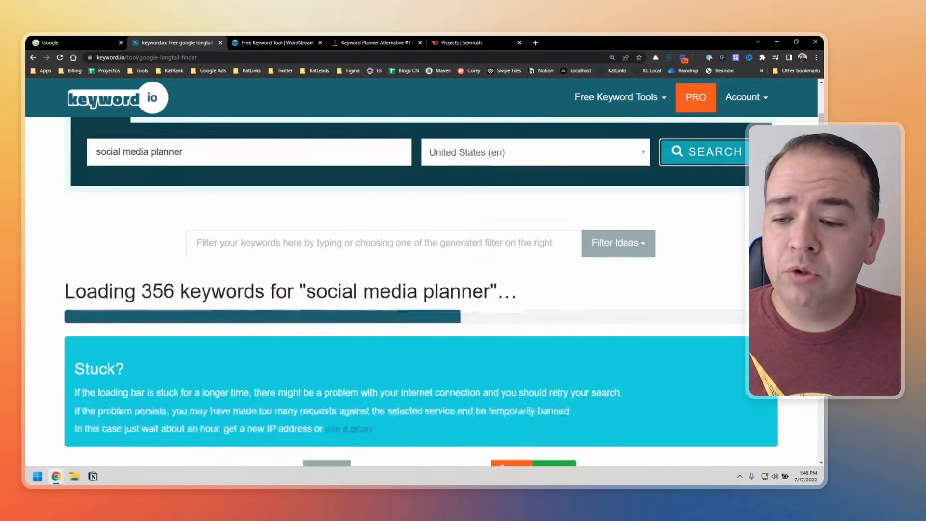
pyautogui.scroll(-1, 408, 332)
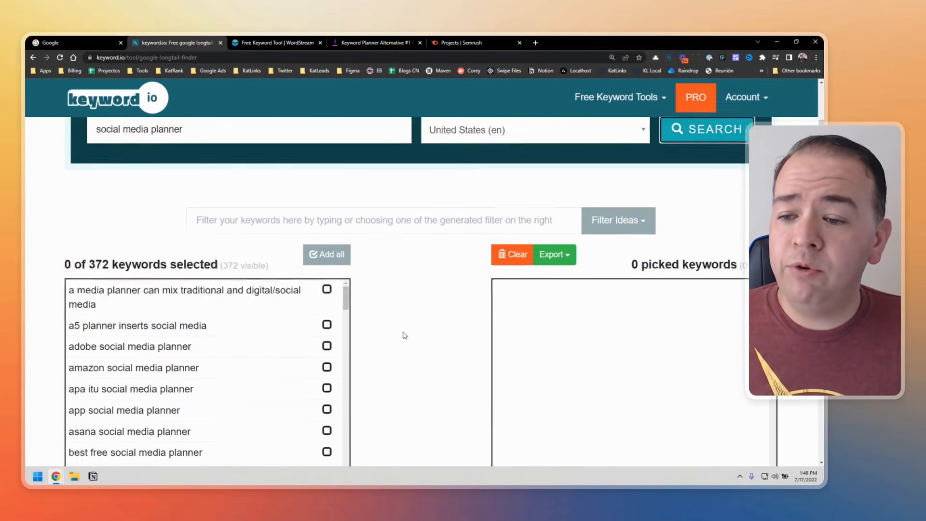
pyautogui.scroll(-1, 404, 335)
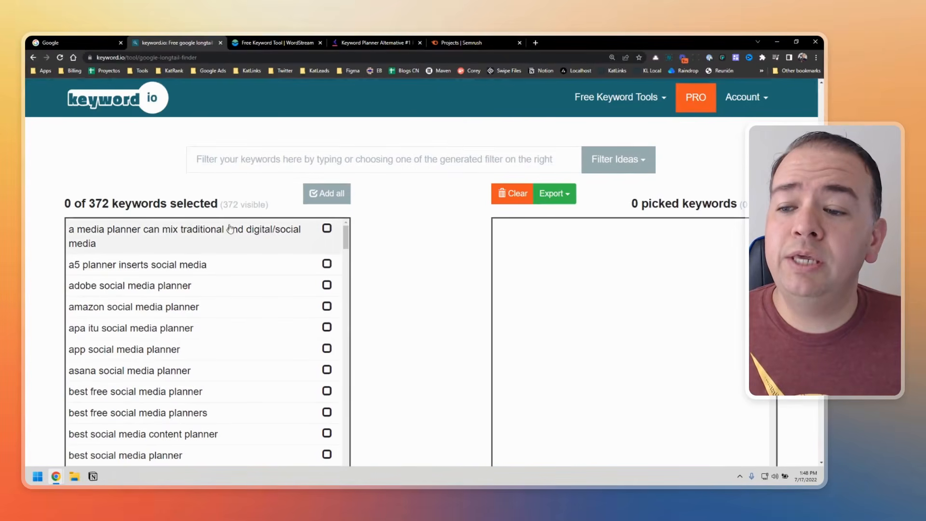
pyautogui.scroll(3, 381, 269)
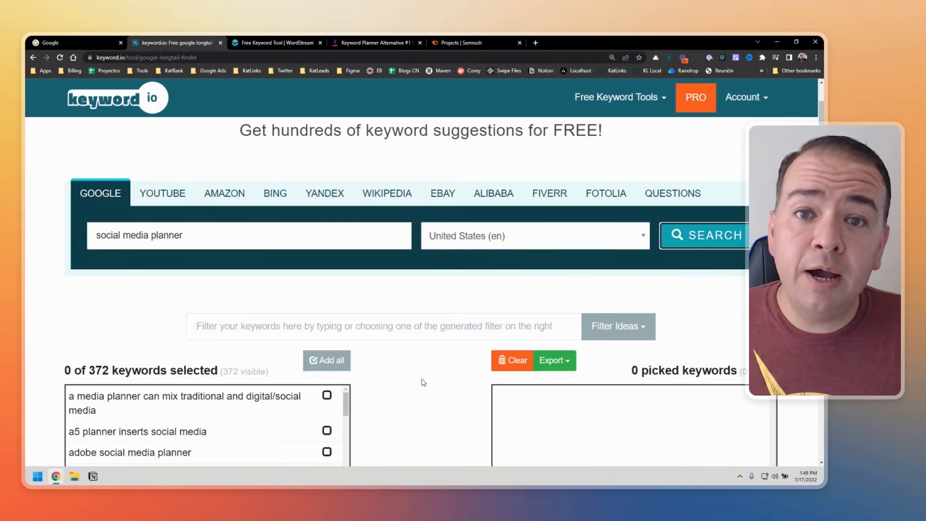
pyautogui.scroll(-4, 424, 383)
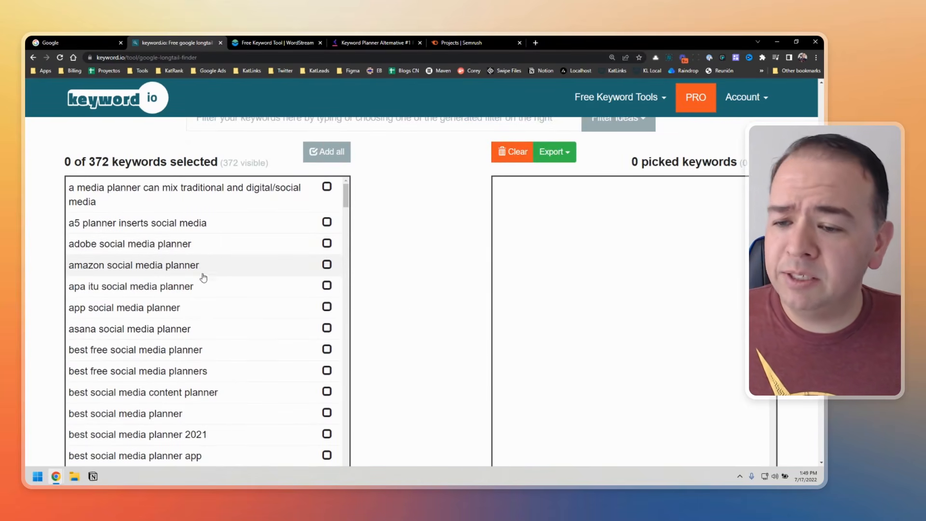
pyautogui.scroll(-2, 200, 276)
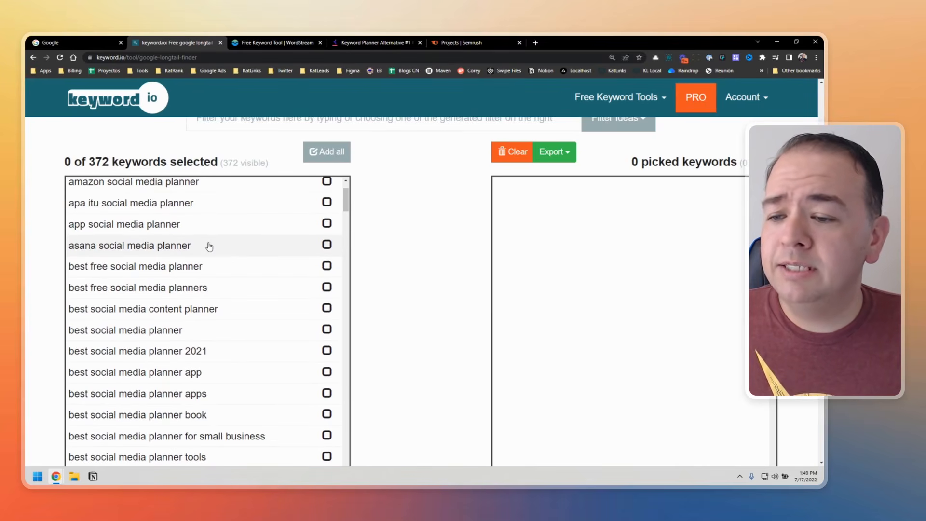
pyautogui.scroll(-1, 220, 253)
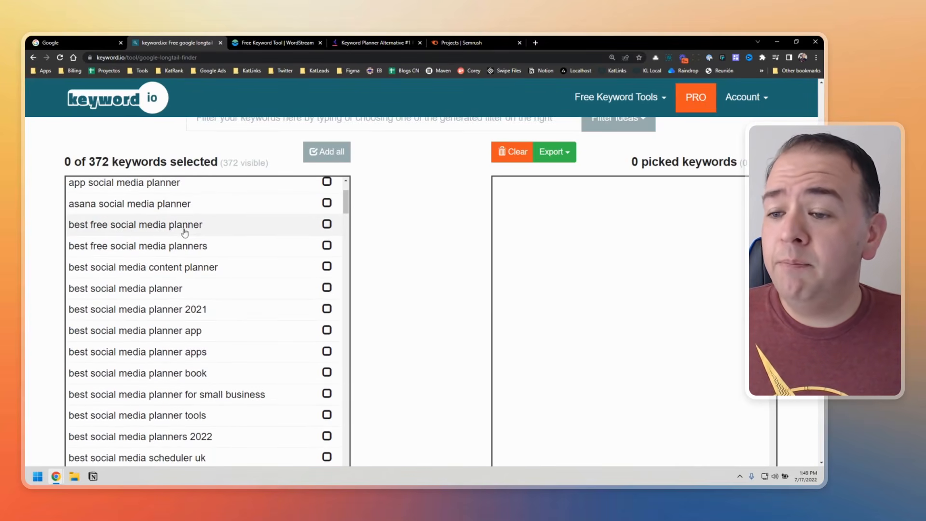
pyautogui.click(327, 224)
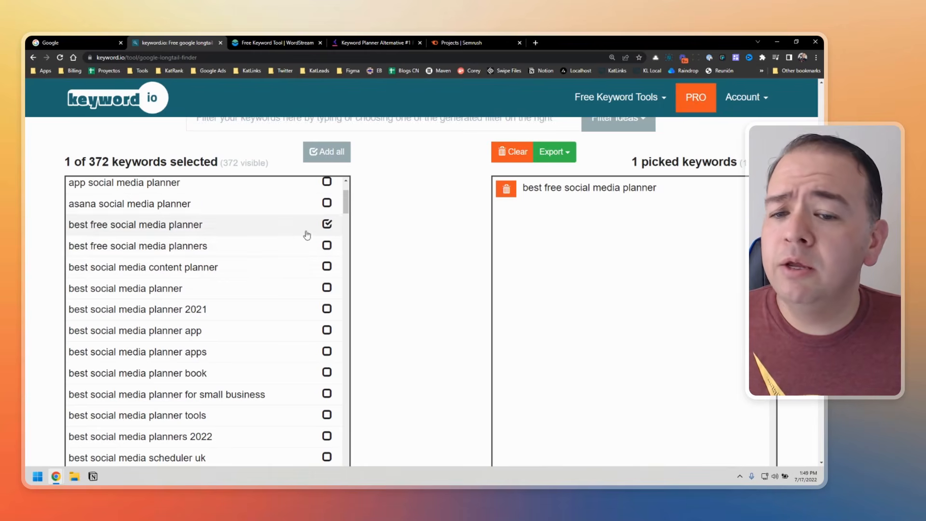
# Step: Add "best social media planner for small business" and "best social media planner tools" to the picked keywords
pyautogui.scroll(-1, 275, 275)
pyautogui.scroll(-1, 227, 242)
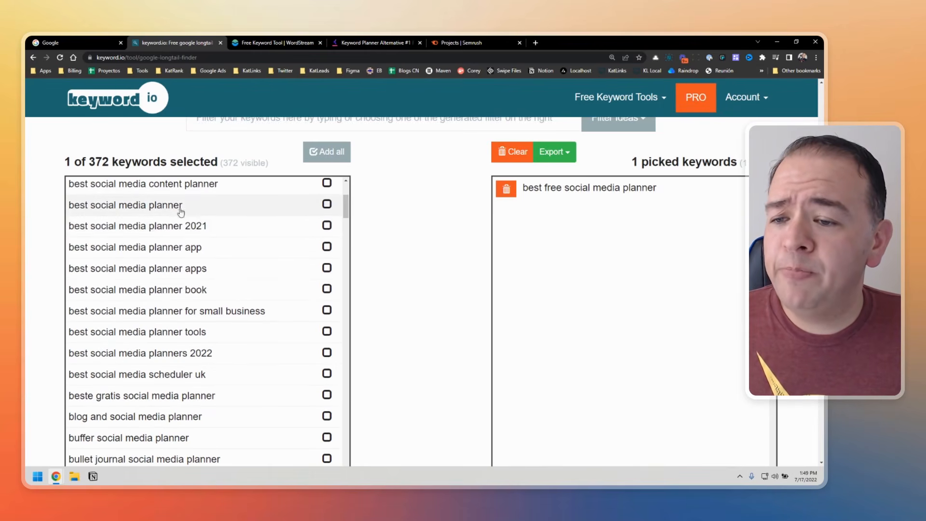
pyautogui.scroll(-1, 227, 246)
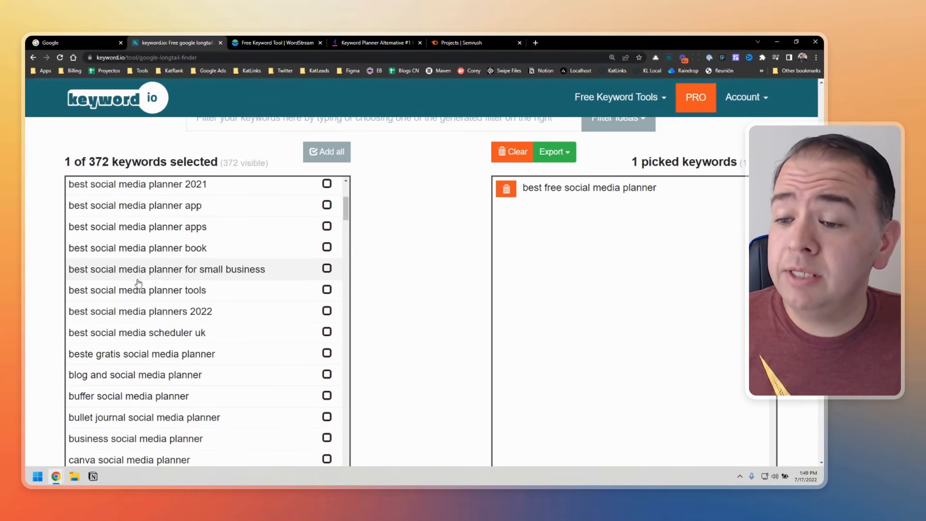
pyautogui.click(327, 269)
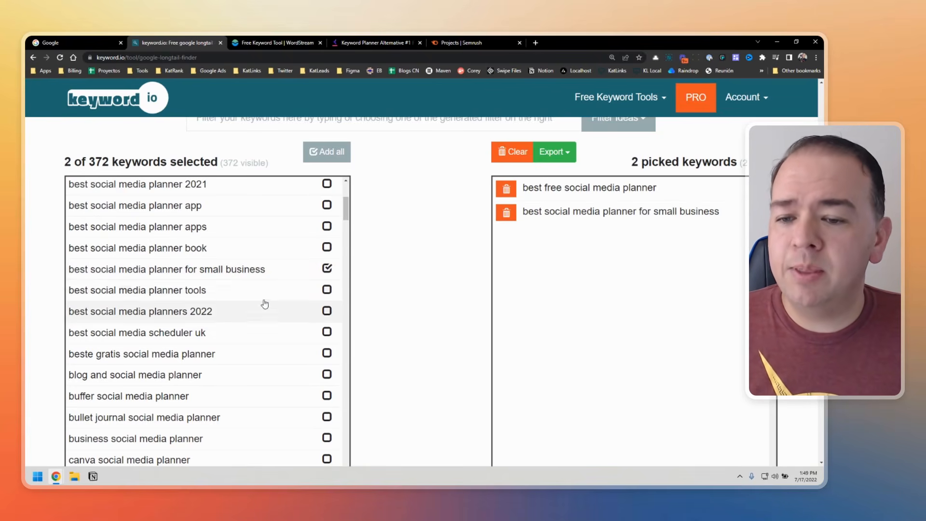
pyautogui.scroll(-1, 263, 301)
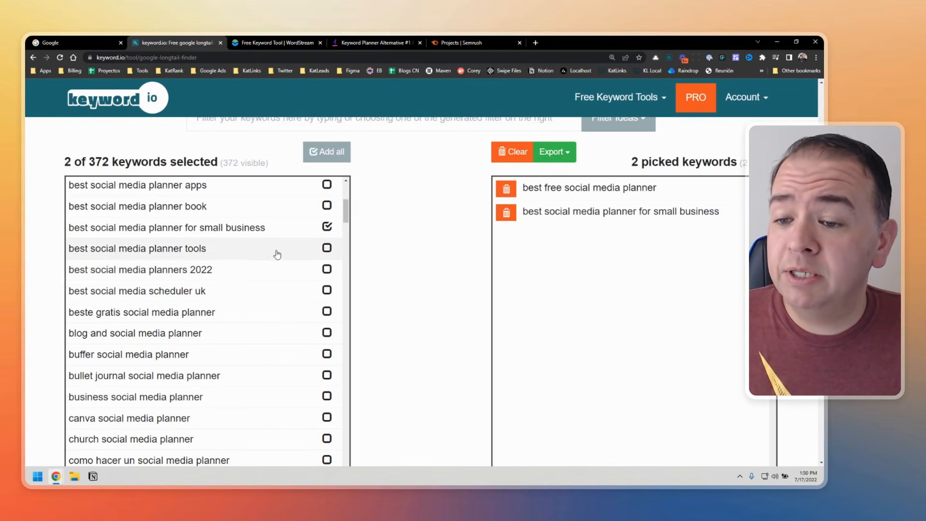
pyautogui.click(327, 248)
# Step: Add "blog and social media planner" and "how to create a social media planner" to the picked keywords
pyautogui.scroll(-3, 293, 274)
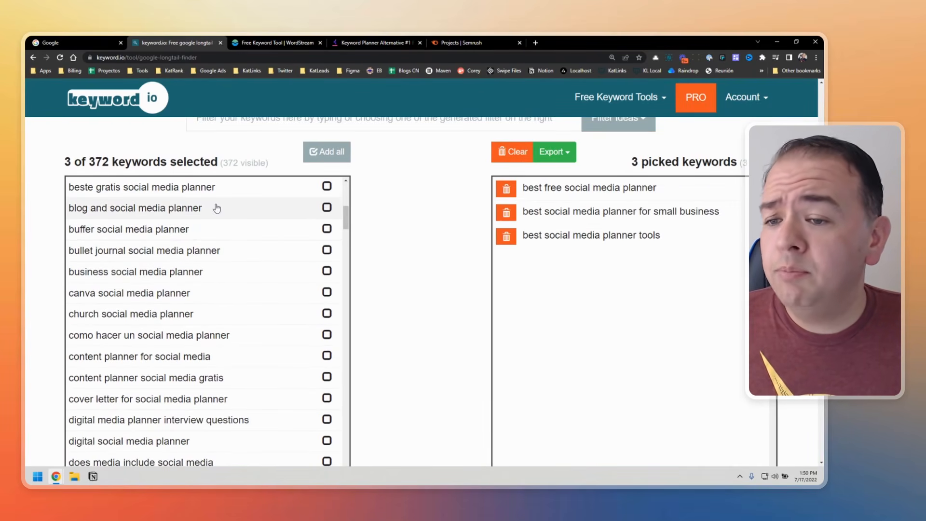
pyautogui.click(327, 207)
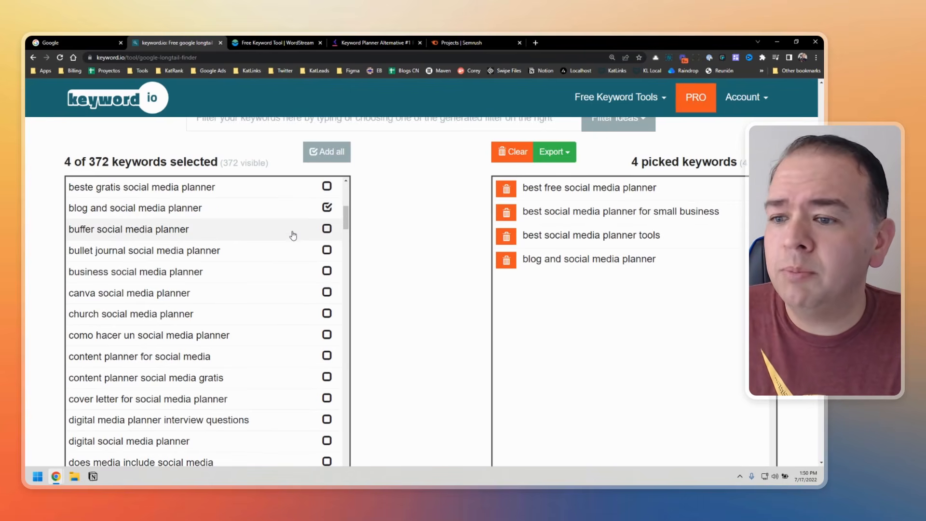
pyautogui.scroll(-1, 294, 243)
pyautogui.scroll(-1, 288, 246)
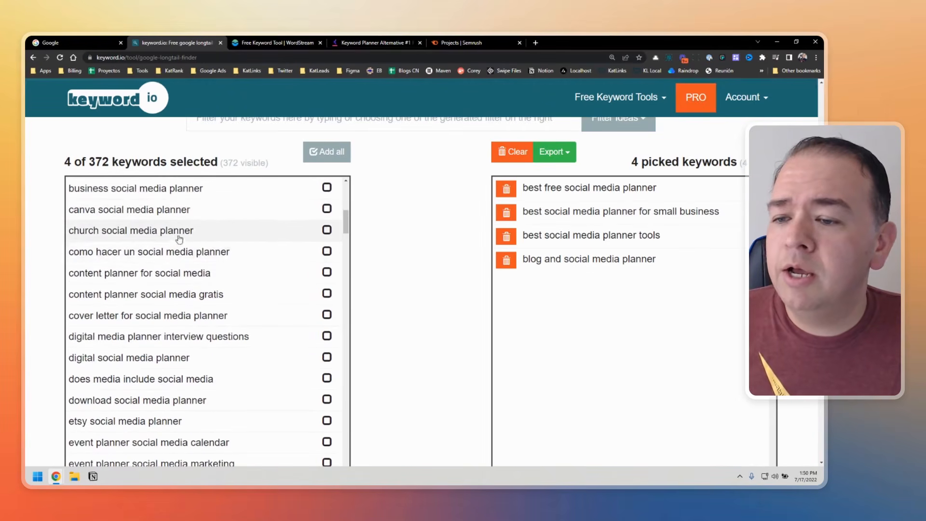
pyautogui.scroll(-5, 236, 268)
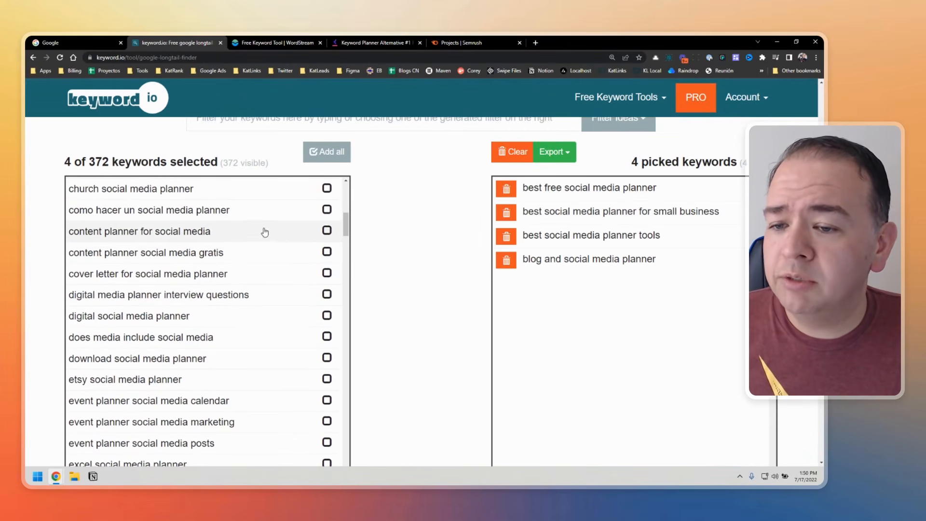
pyautogui.scroll(-2, 263, 275)
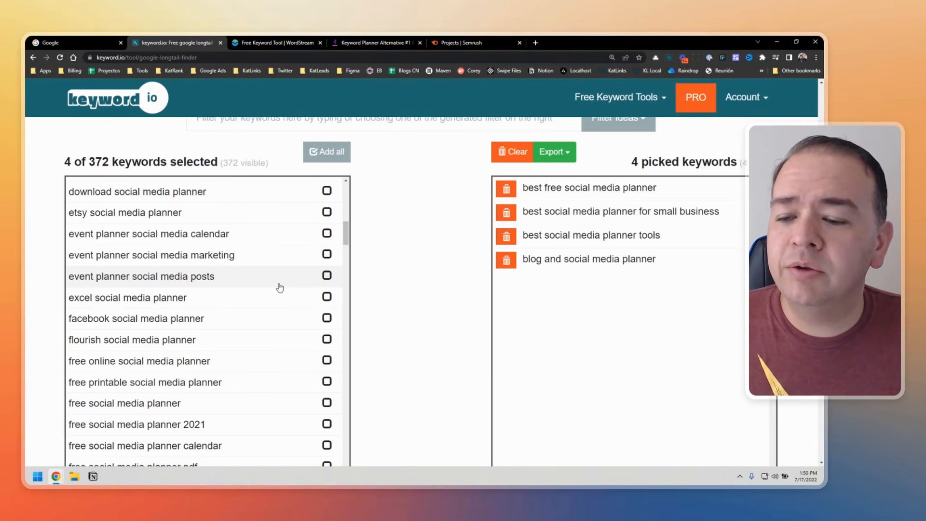
pyautogui.scroll(-2, 259, 342)
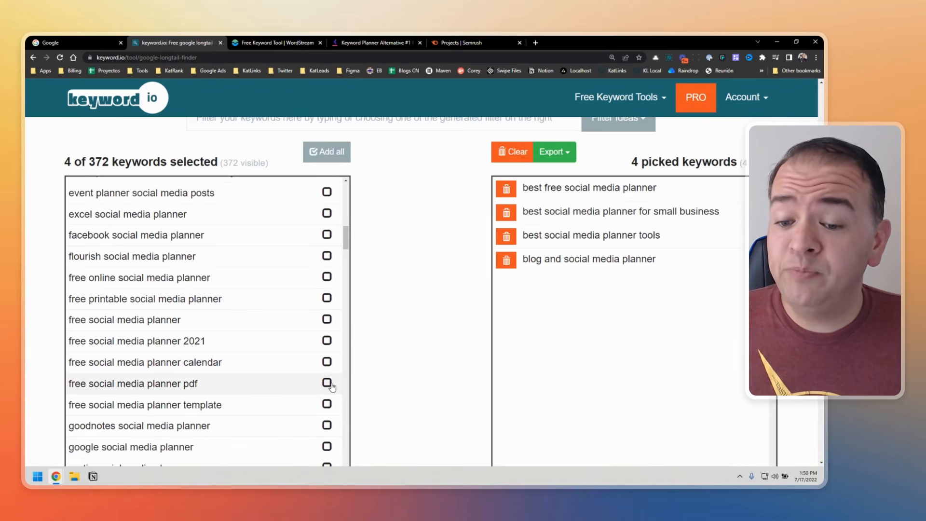
pyautogui.scroll(-4, 283, 361)
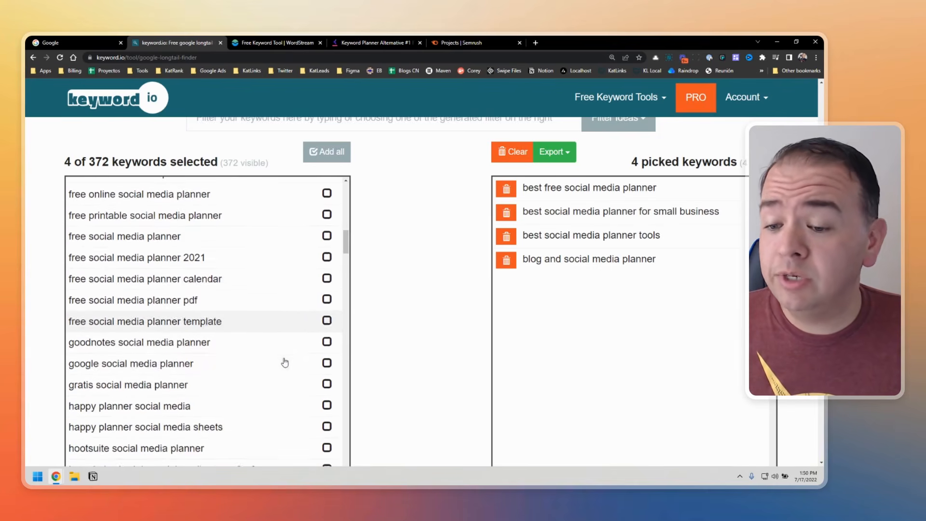
pyautogui.scroll(-6, 284, 362)
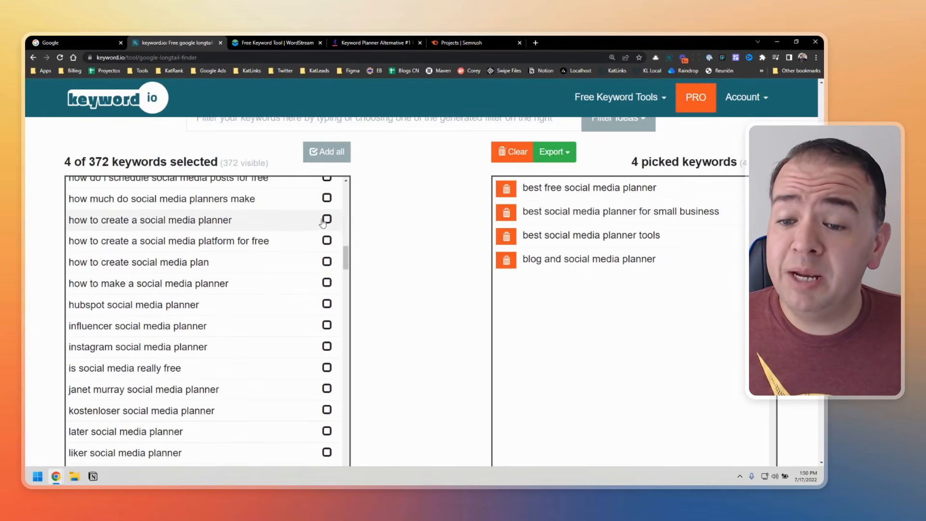
pyautogui.click(327, 220)
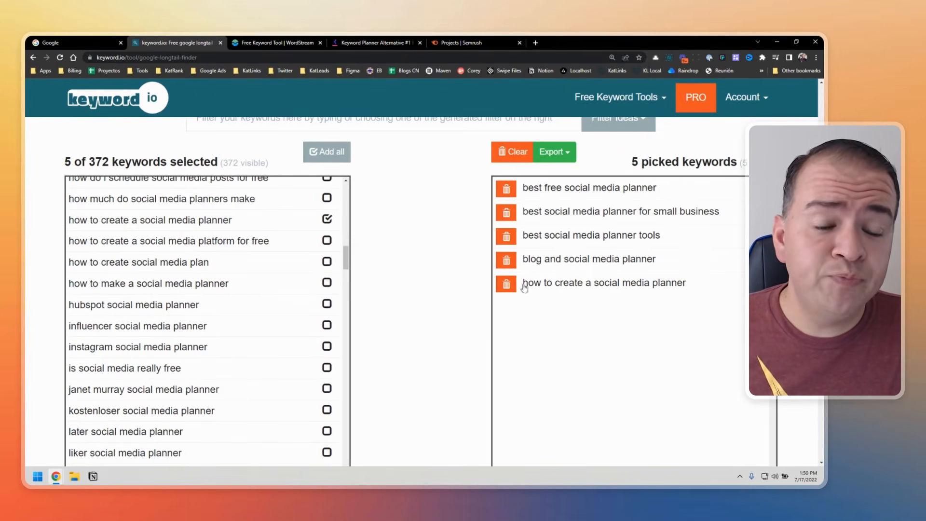
# Step: Review the export options for the picked keywords, and close them without exporting
pyautogui.click(563, 160)
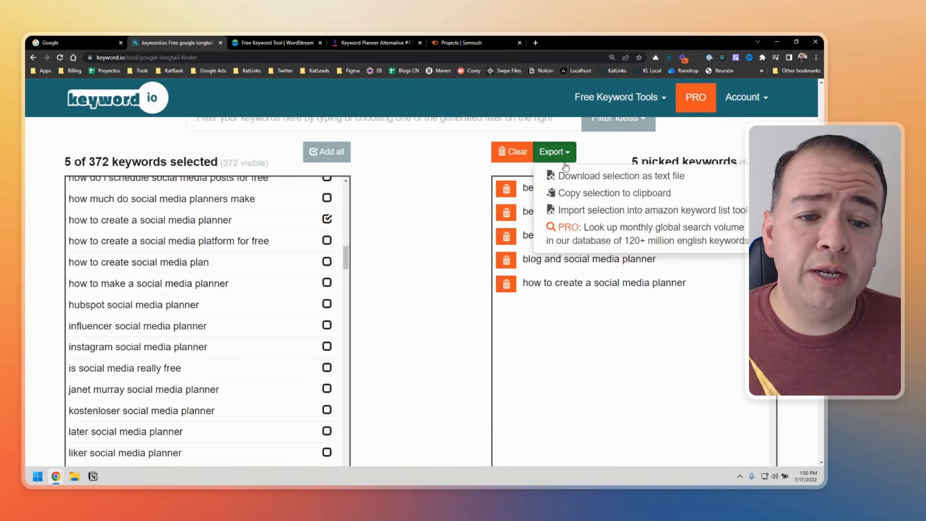
pyautogui.click(437, 220)
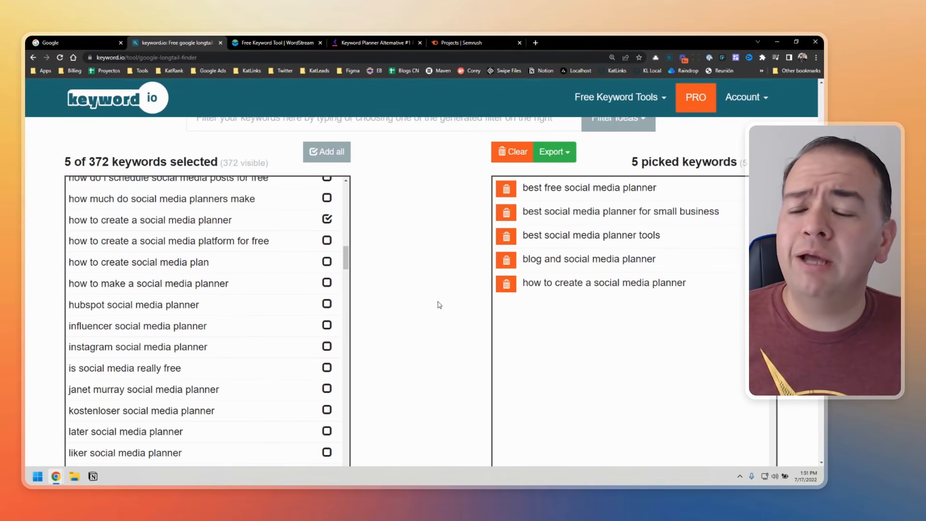
# Step: Switch to WordStream's Free Keyword Tool and look up "social media planner" for all industries in the United States
pyautogui.click(287, 44)
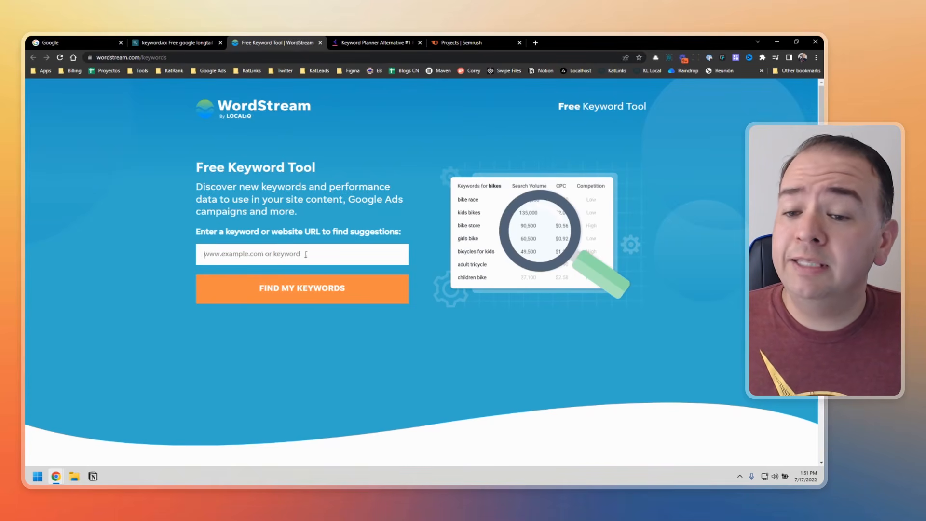
pyautogui.write('soci')
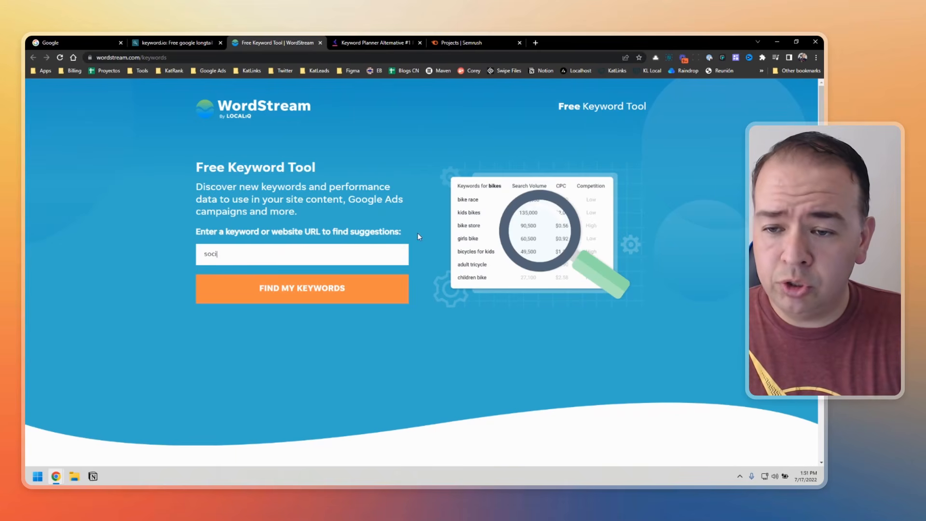
pyautogui.write('al media planner')
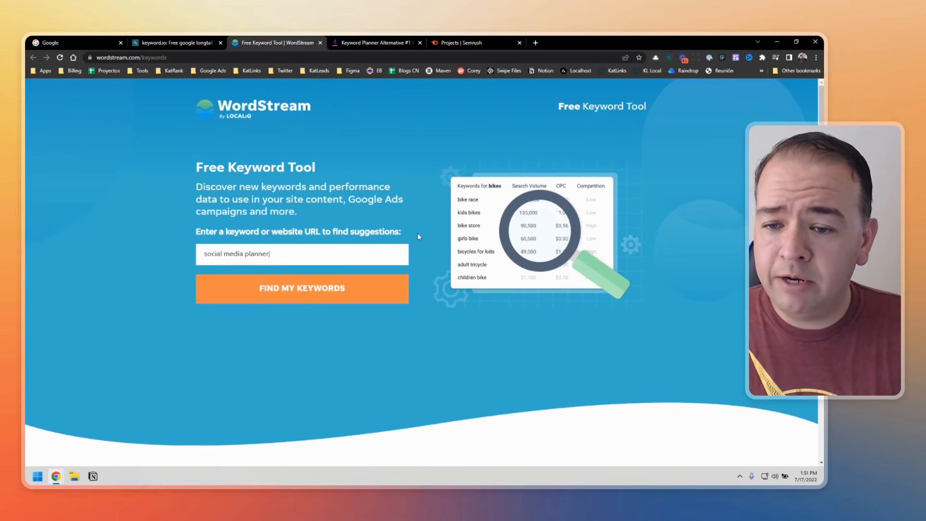
pyautogui.click(336, 287)
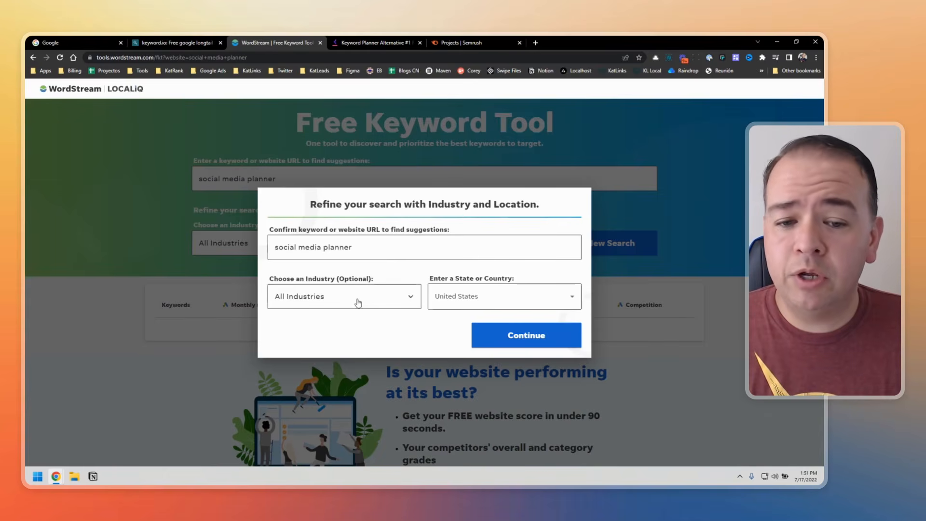
pyautogui.click(501, 338)
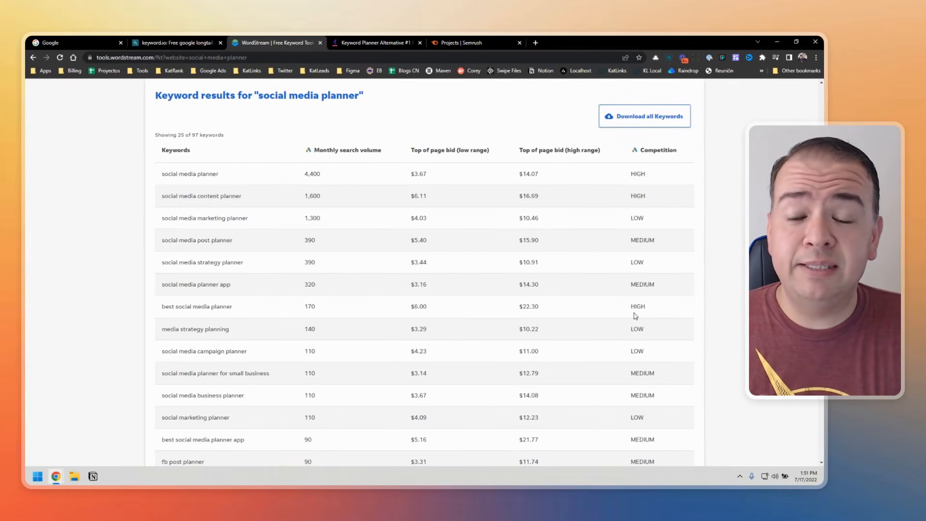
# Step: Compare the number of suggestions found on keyword.io with the list of results from WordStream
pyautogui.click(190, 42)
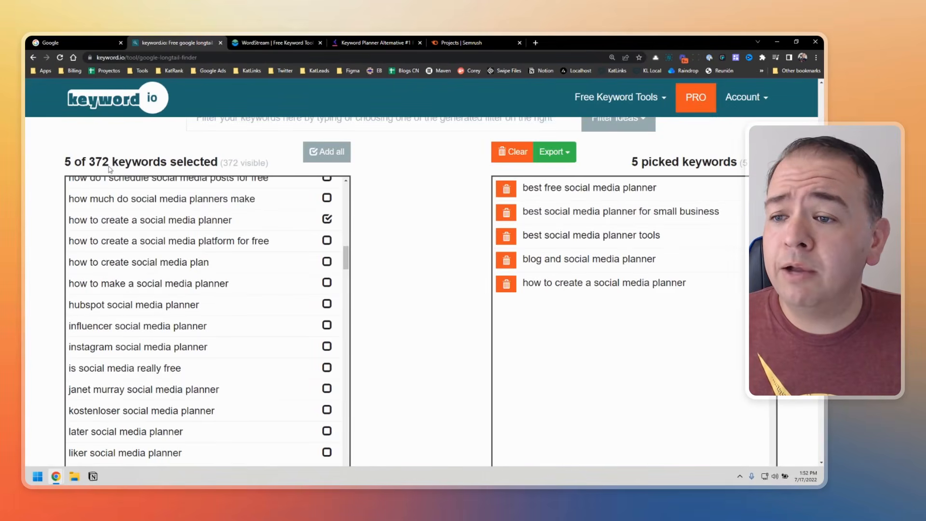
pyautogui.moveTo(89, 162); pyautogui.dragTo(108, 162)
pyautogui.click(246, 43)
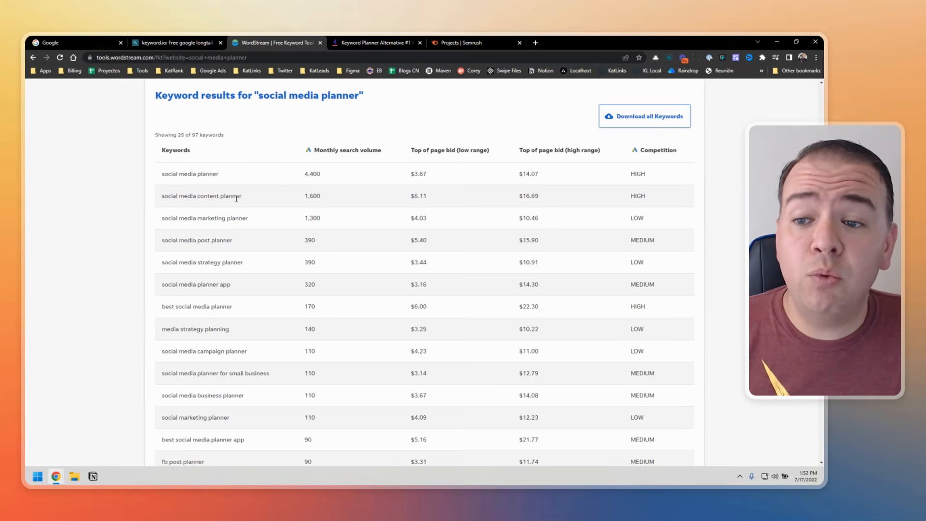
pyautogui.scroll(-7, 236, 198)
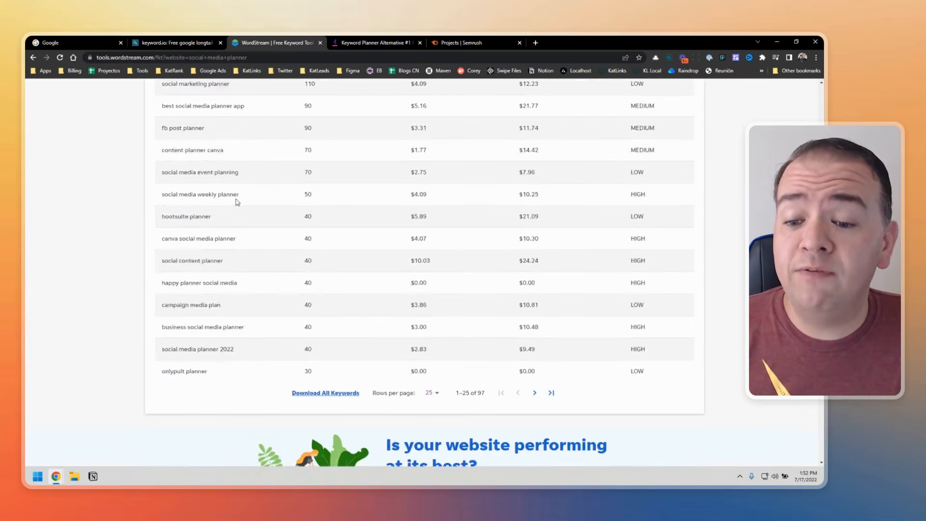
pyautogui.scroll(8, 237, 202)
pyautogui.scroll(-1, 298, 201)
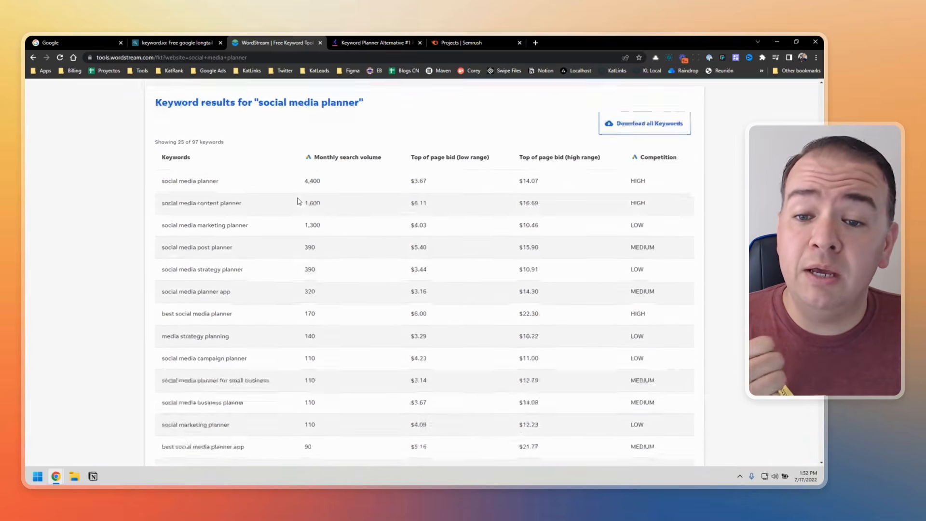
# Step: Check the monthly search volume and competition of "social media marketing planner" in the results
pyautogui.scroll(-1, 298, 201)
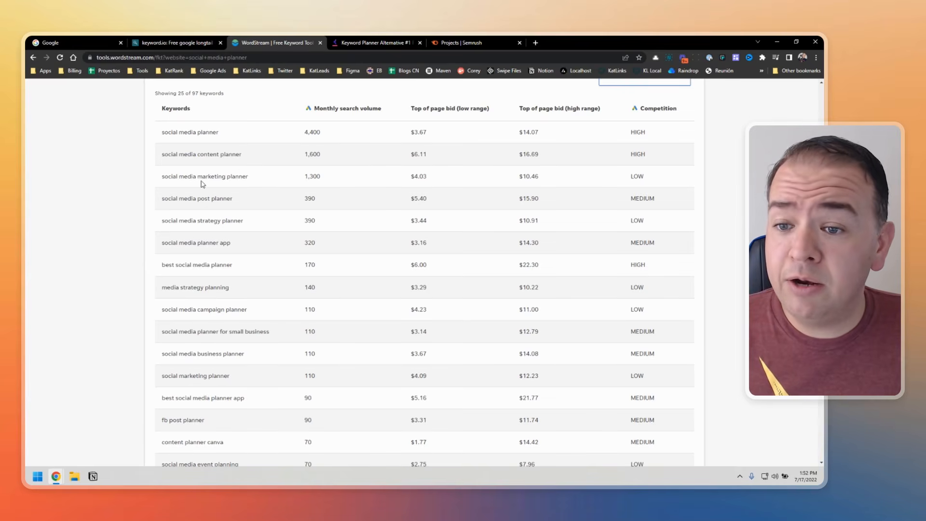
pyautogui.moveTo(163, 176); pyautogui.dragTo(321, 177)
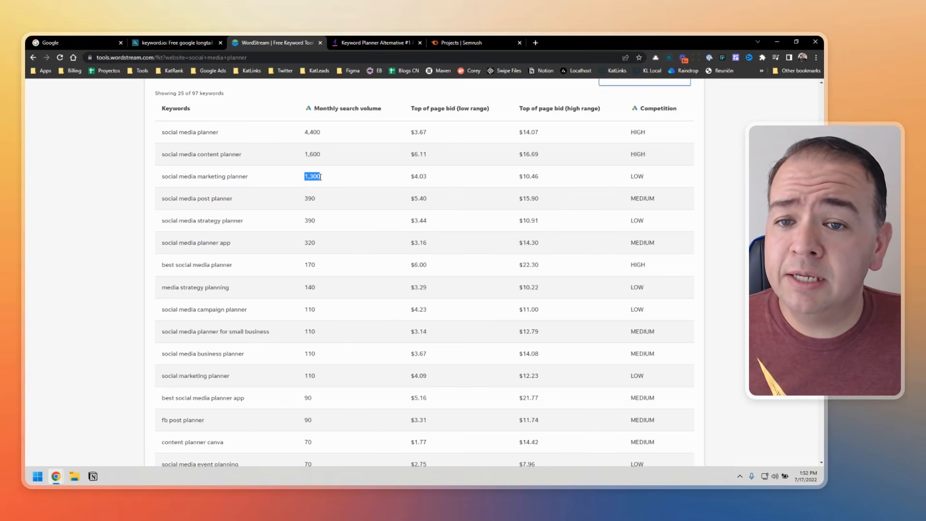
pyautogui.click(635, 177)
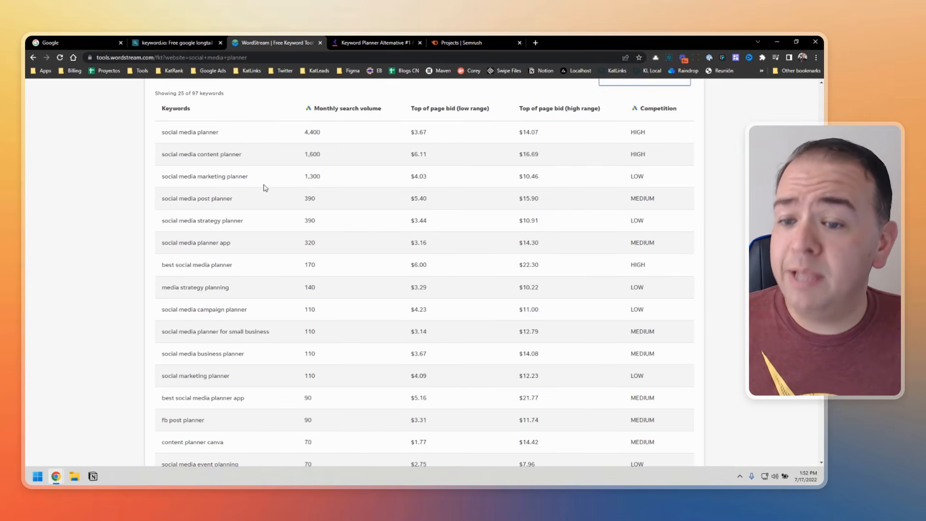
# Step: Enlarge the results page and check the search volume of "social media planner for small business"
pyautogui.scroll(-1, 265, 188)
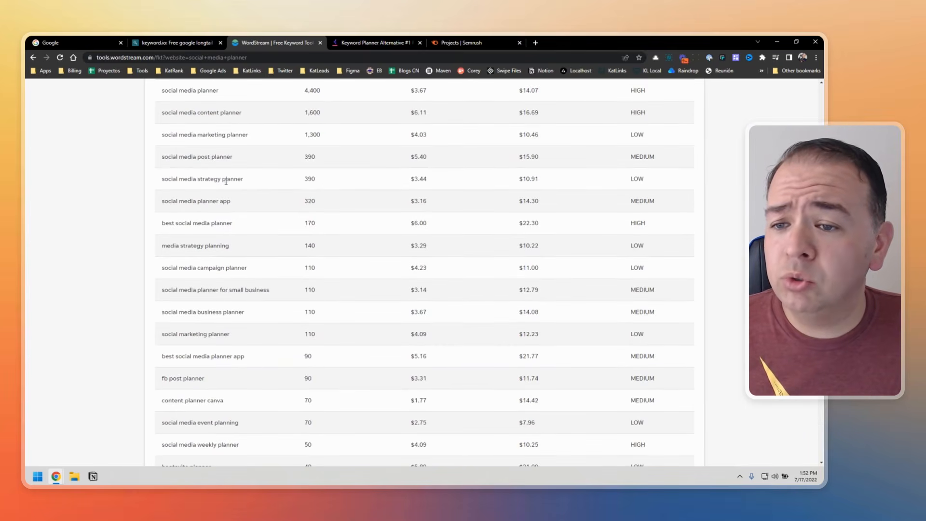
pyautogui.scroll(-1, 261, 211)
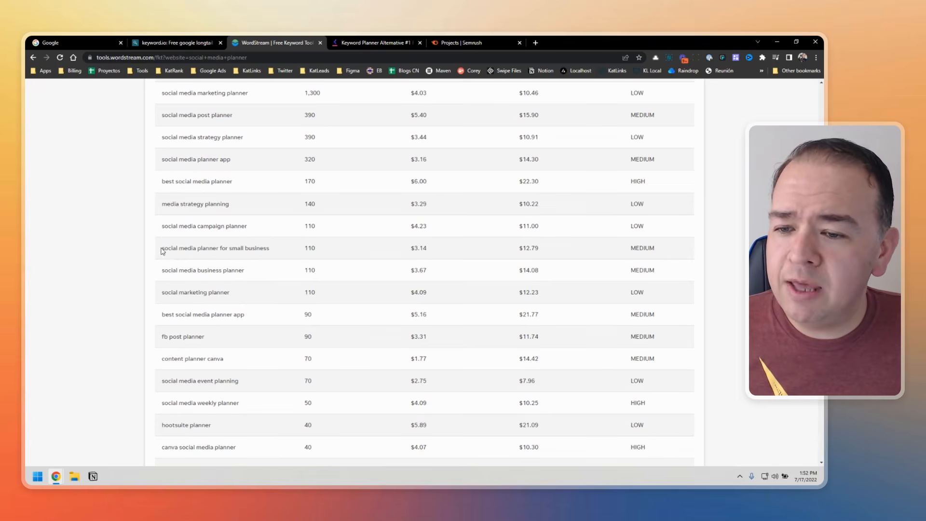
pyautogui.moveTo(162, 248); pyautogui.dragTo(268, 249)
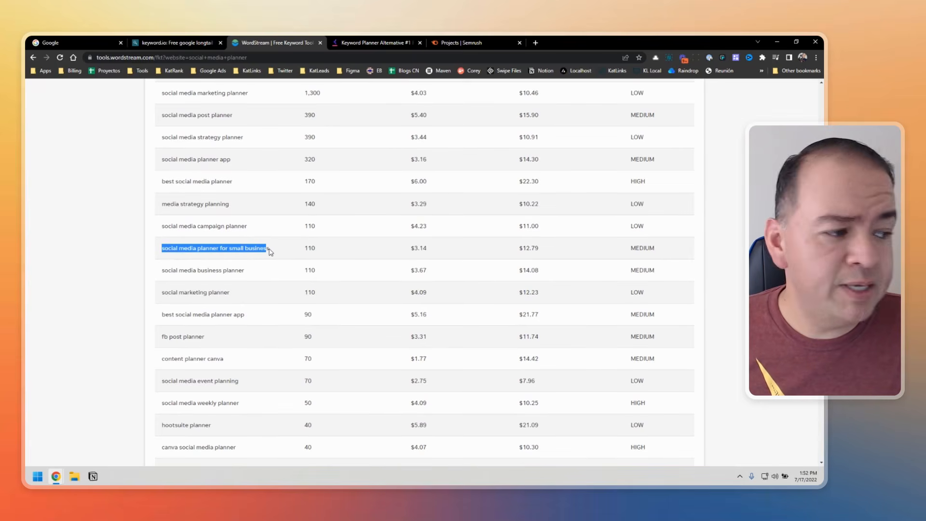
pyautogui.hotkey('ctrl', '+')
pyautogui.hotkey('ctrl', '+')
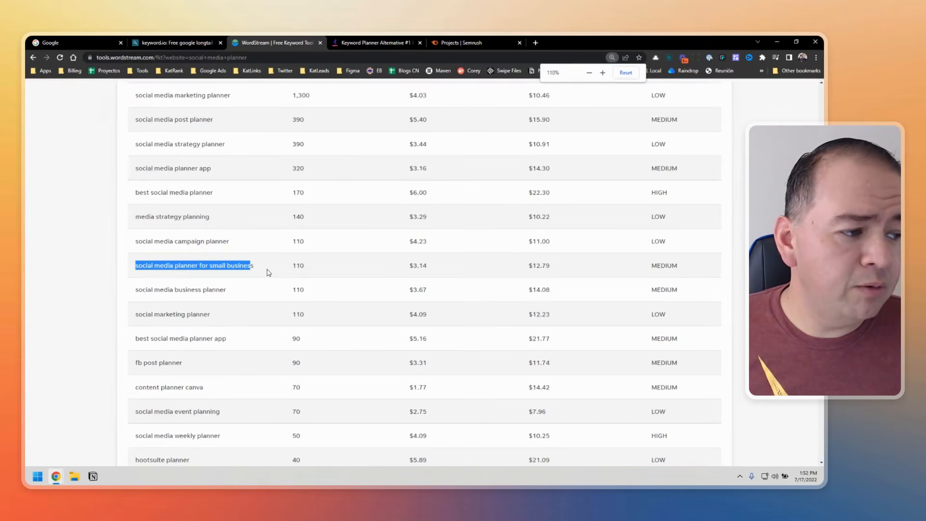
pyautogui.click(248, 266)
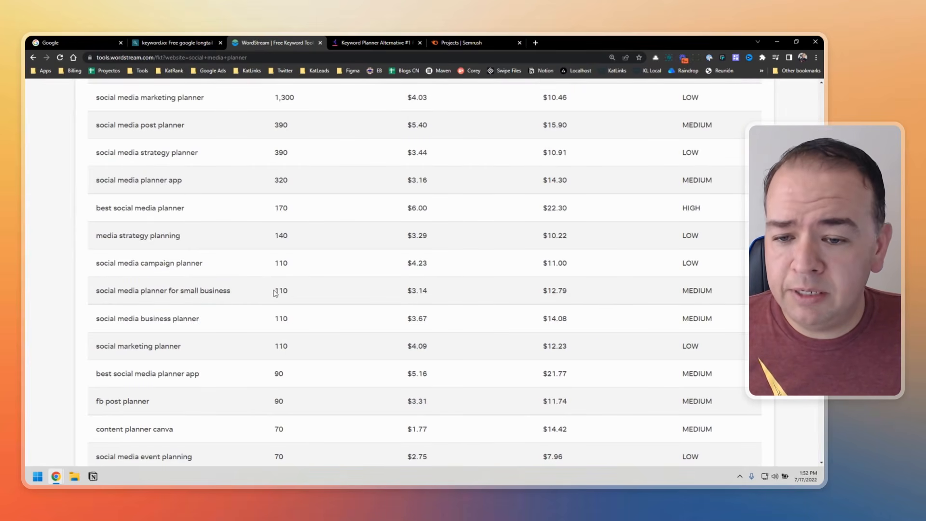
# Step: Examine the lower-volume keywords through the end of the first results page, including "social media weekly planner"
pyautogui.scroll(-1, 398, 292)
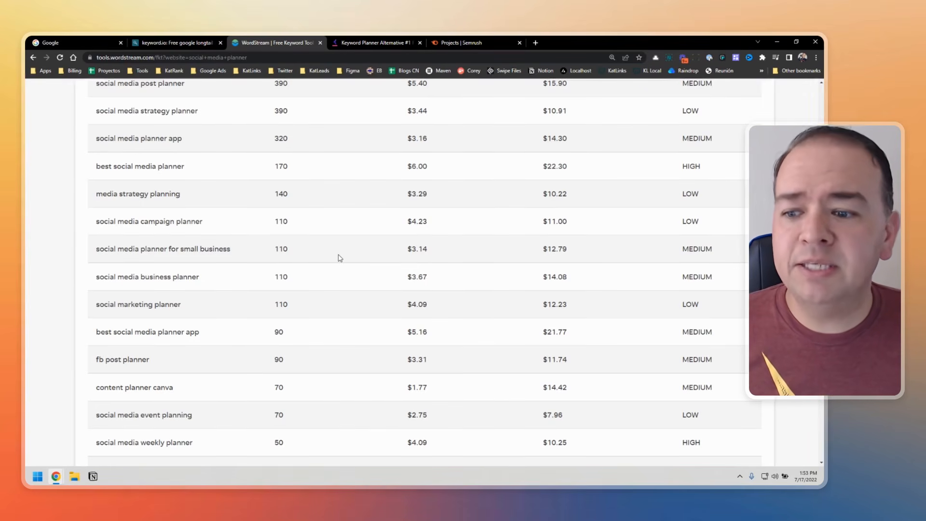
pyautogui.scroll(-3, 340, 258)
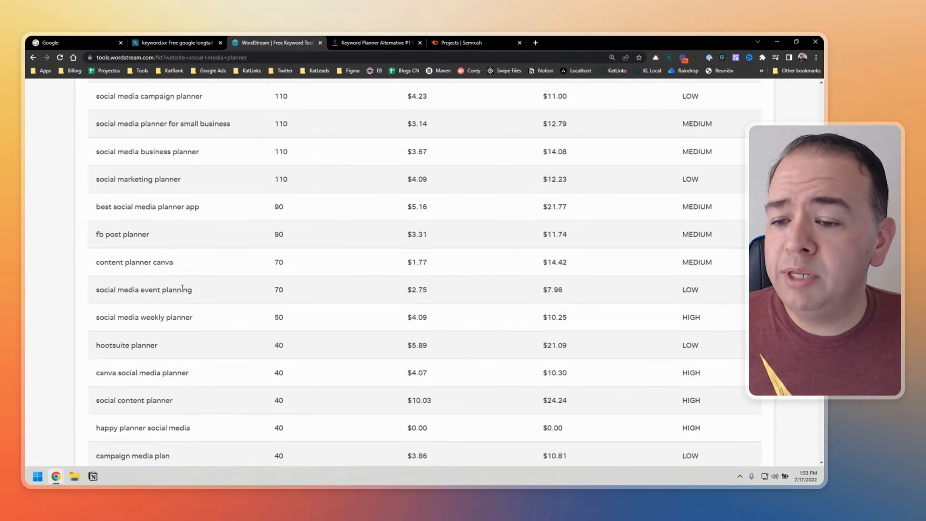
pyautogui.scroll(-2, 218, 293)
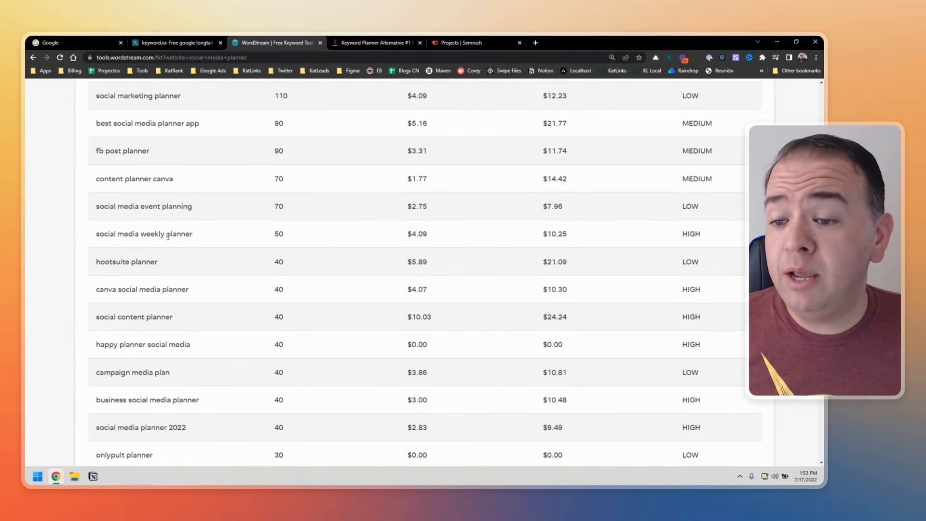
pyautogui.moveTo(142, 234); pyautogui.dragTo(207, 239)
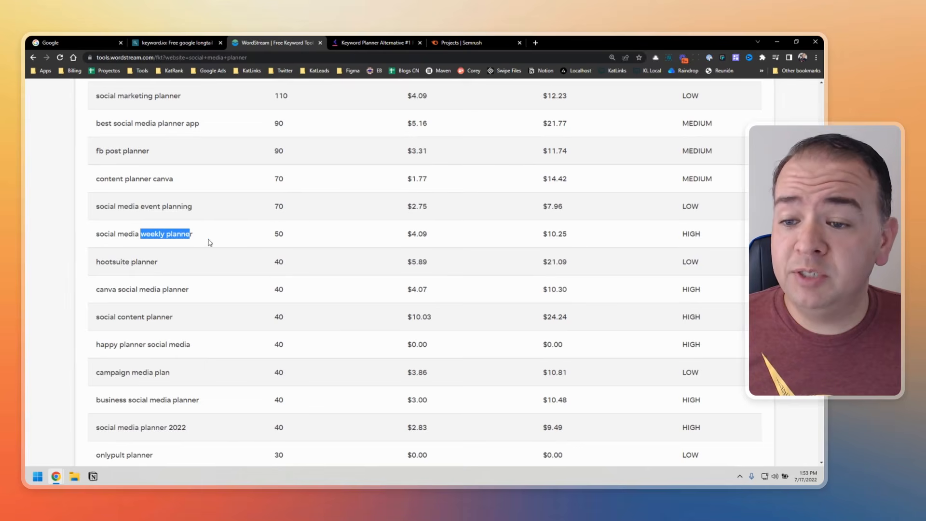
pyautogui.click(211, 243)
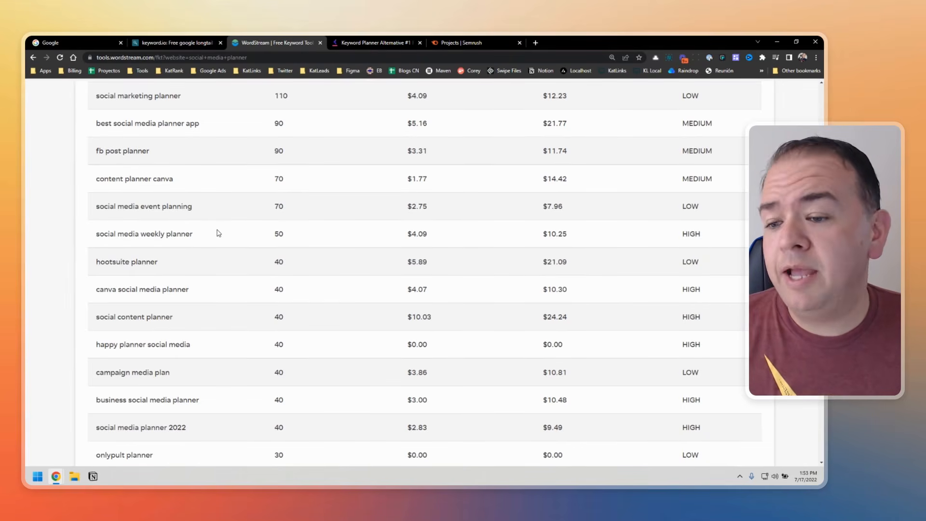
pyautogui.scroll(-2, 218, 231)
pyautogui.scroll(-1, 208, 260)
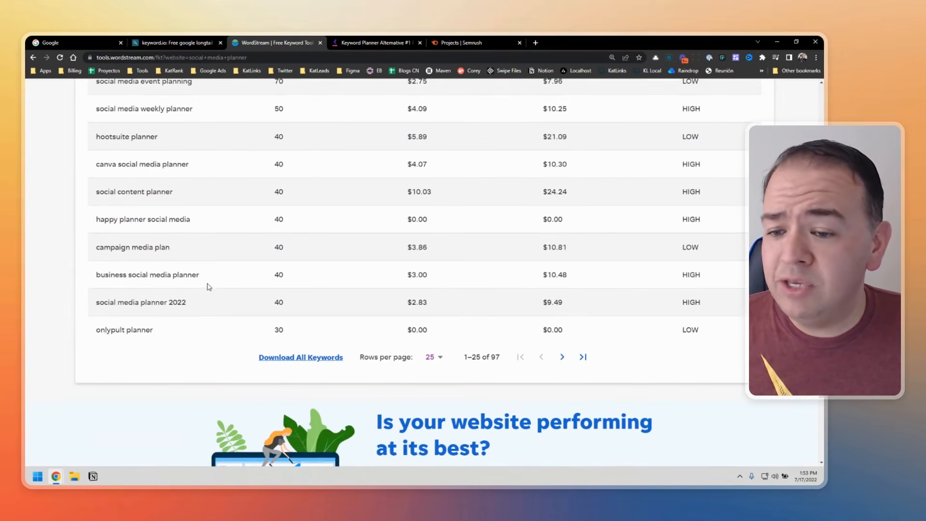
# Step: Check how many keywords WordStream shows for free and review the highest-volume suggestions again
pyautogui.scroll(7, 236, 301)
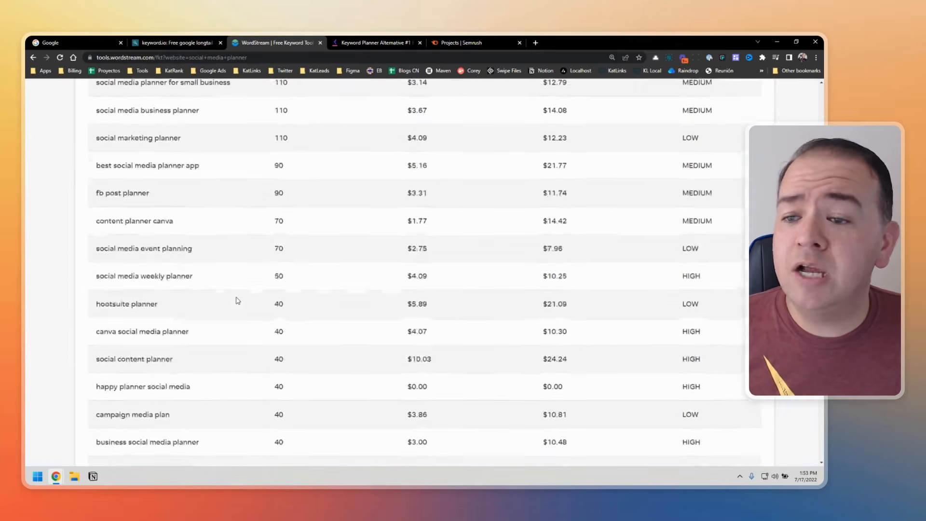
pyautogui.scroll(6, 238, 300)
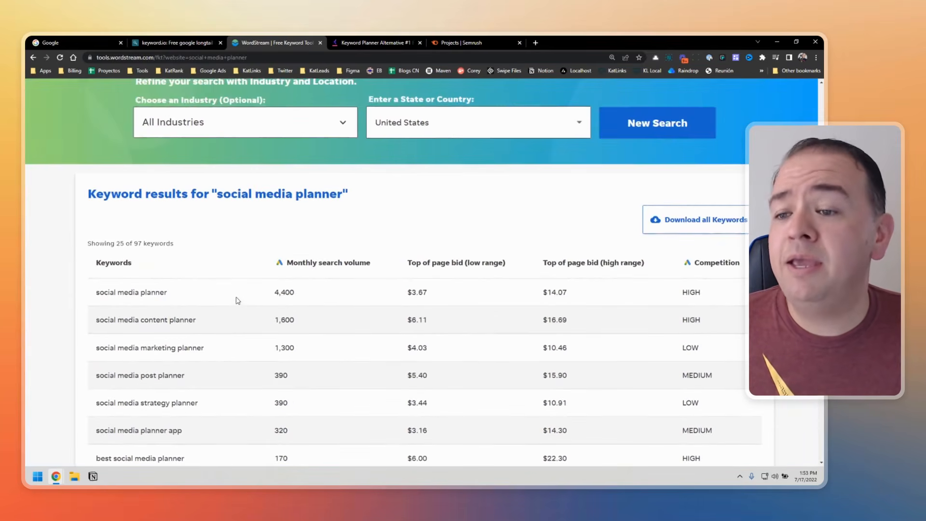
pyautogui.scroll(2, 238, 298)
pyautogui.scroll(-4, 234, 294)
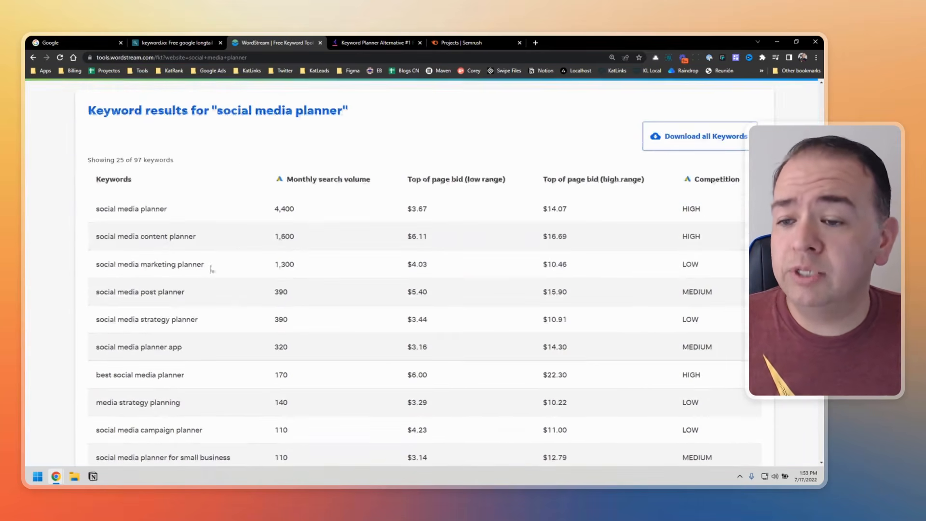
pyautogui.doubleClick(120, 161)
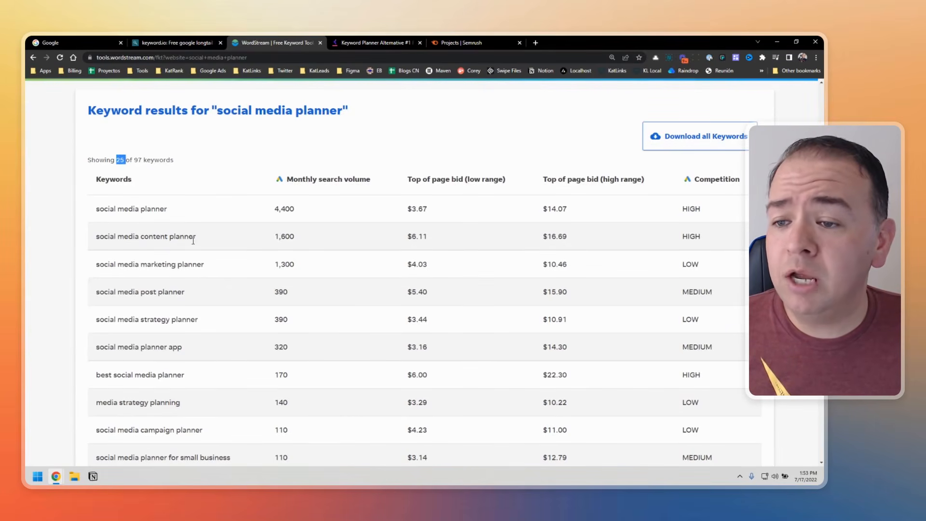
pyautogui.scroll(-2, 204, 252)
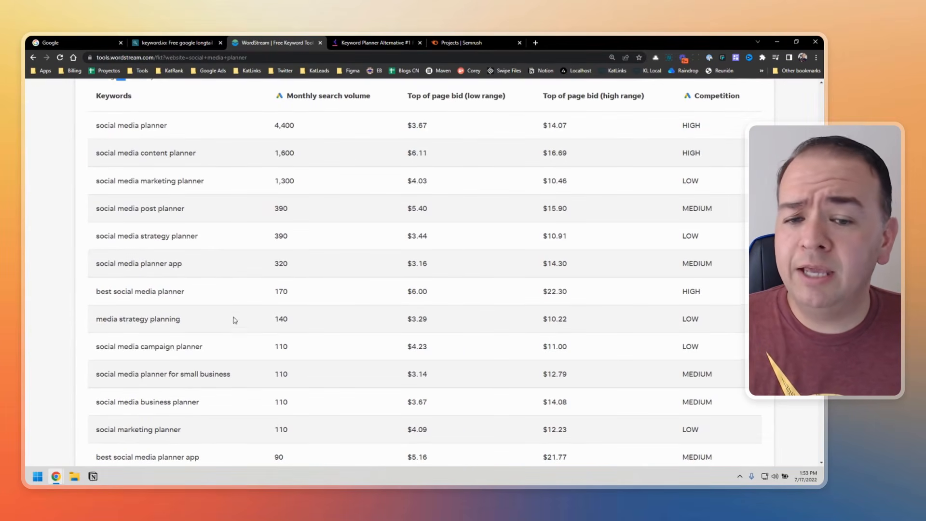
pyautogui.scroll(-1, 233, 308)
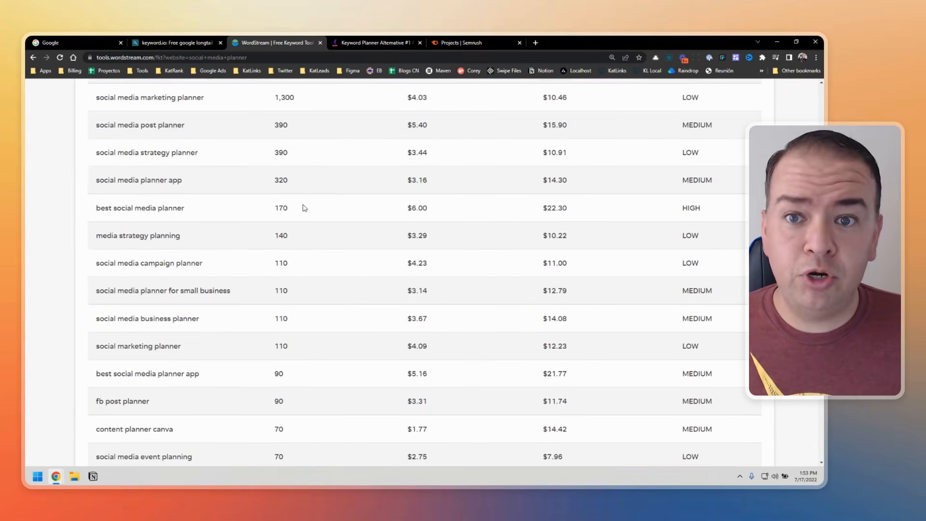
# Step: Switch to Keyword Tool and find Google suggestions for "social media planner" in the United States and English, bringing the keyword list into view
pyautogui.click(363, 44)
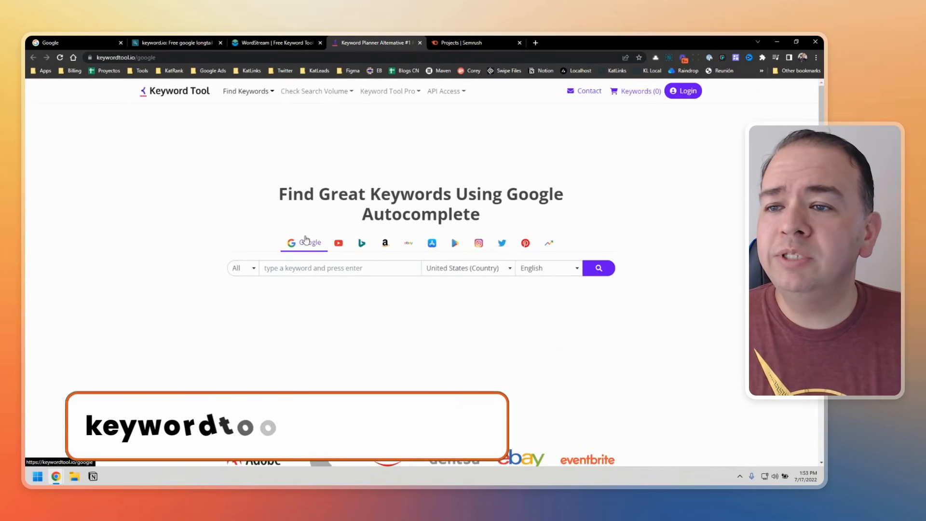
pyautogui.click(285, 268)
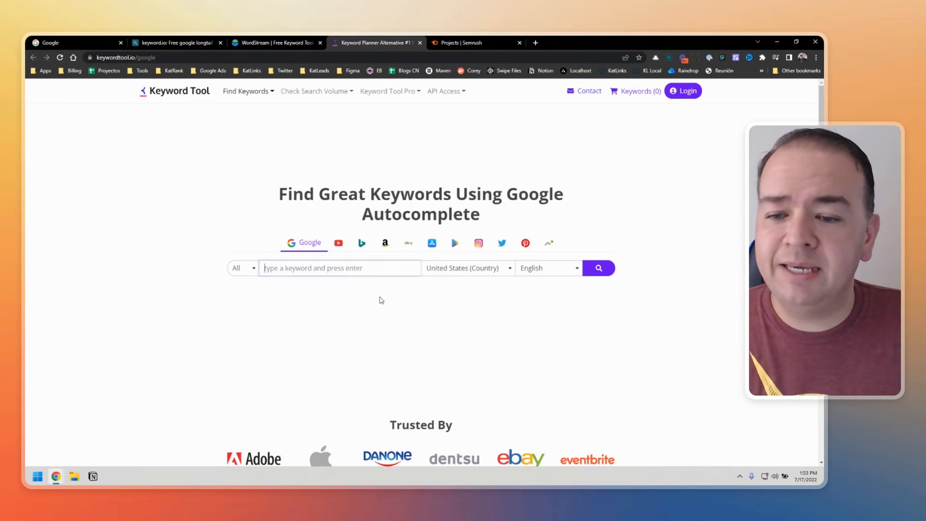
pyautogui.write('social ')
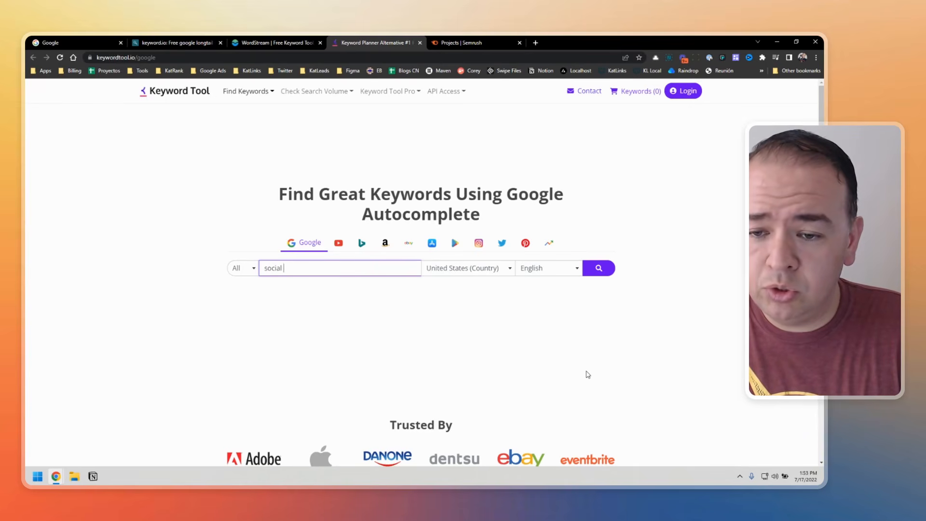
pyautogui.write('media planner')
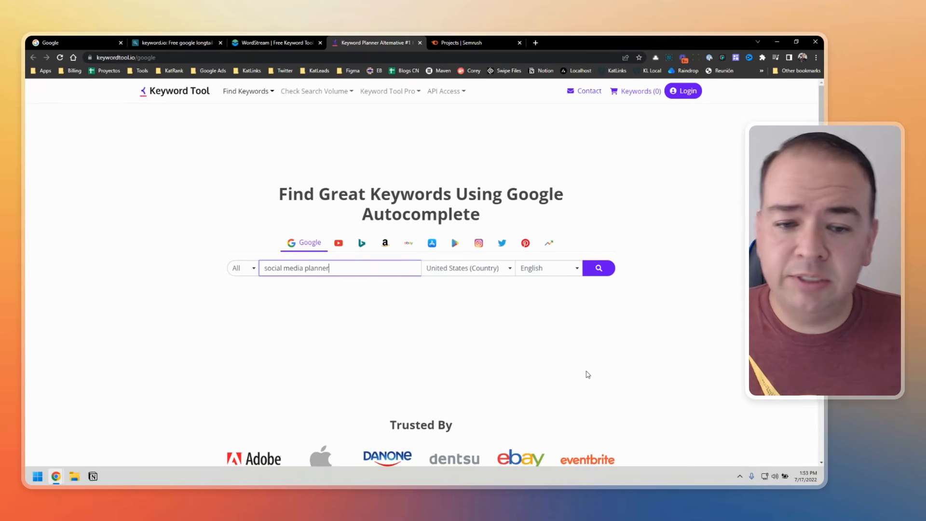
pyautogui.press('Return')
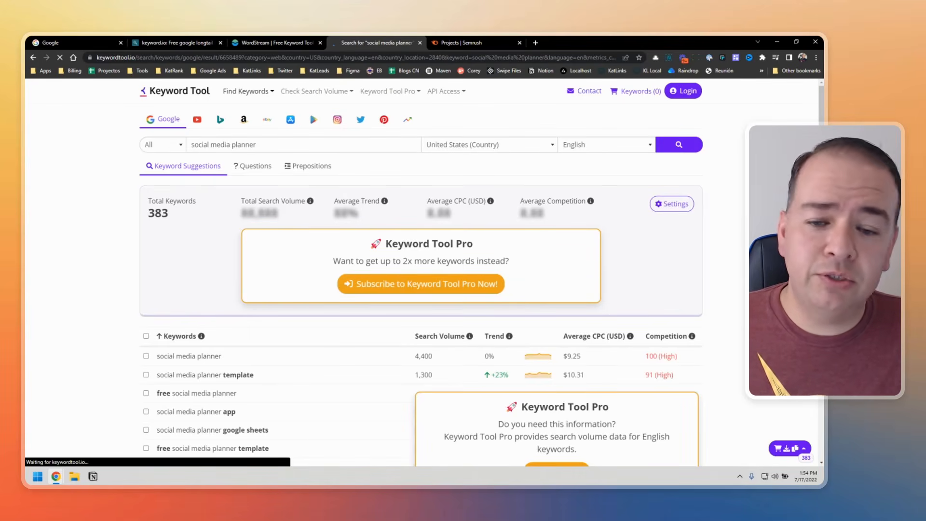
pyautogui.scroll(-1, 419, 290)
pyautogui.scroll(-1, 419, 290)
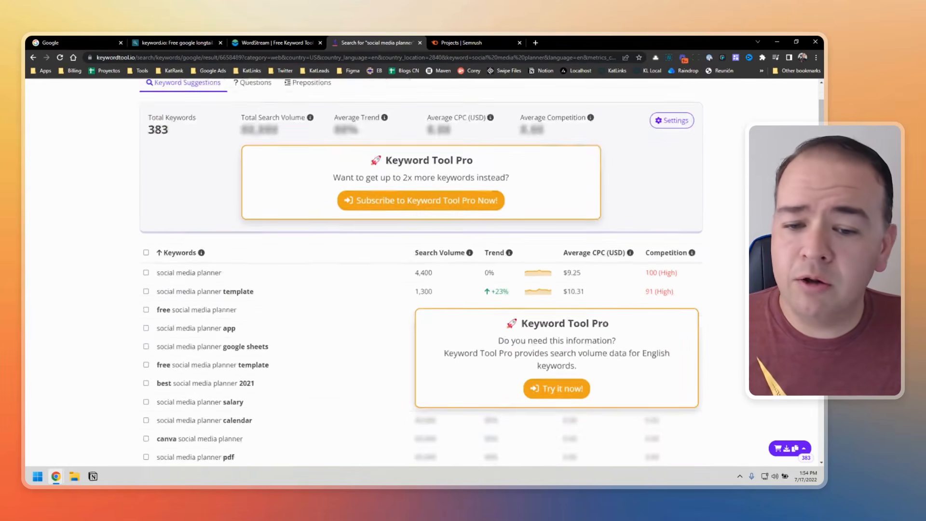
# Step: Check the total number of keywords found at the head of the Keyword Tool results
pyautogui.scroll(-1, 188, 193)
pyautogui.scroll(1, 189, 193)
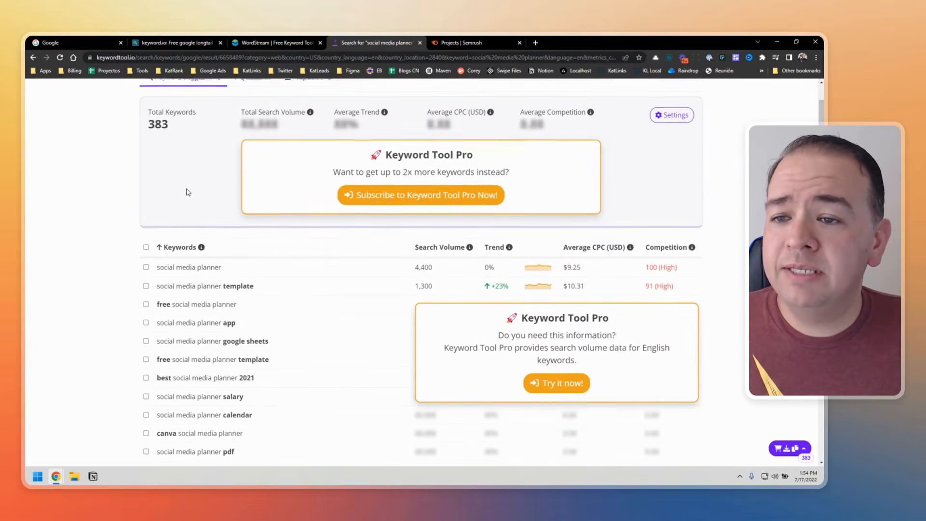
pyautogui.scroll(1, 157, 174)
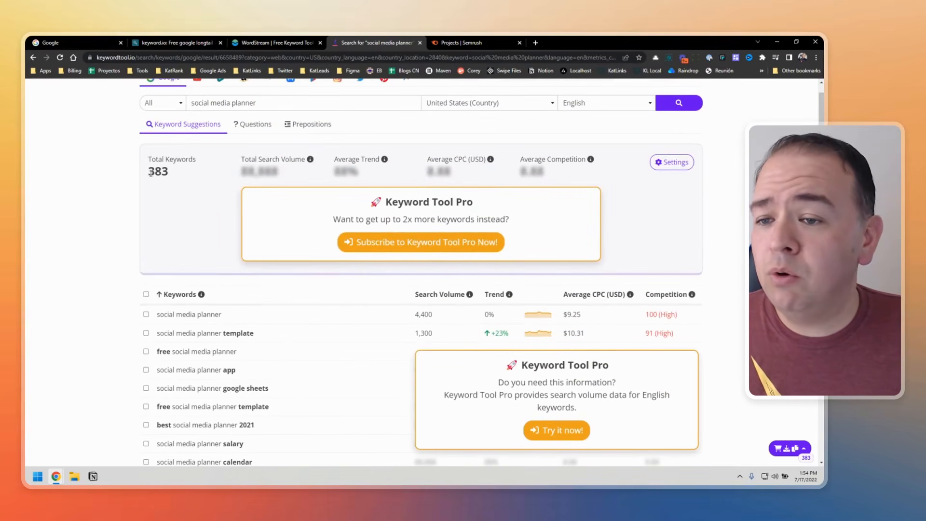
# Step: Load more keyword suggestions at the end of the list and skim the additional ones
pyautogui.scroll(-3, 183, 193)
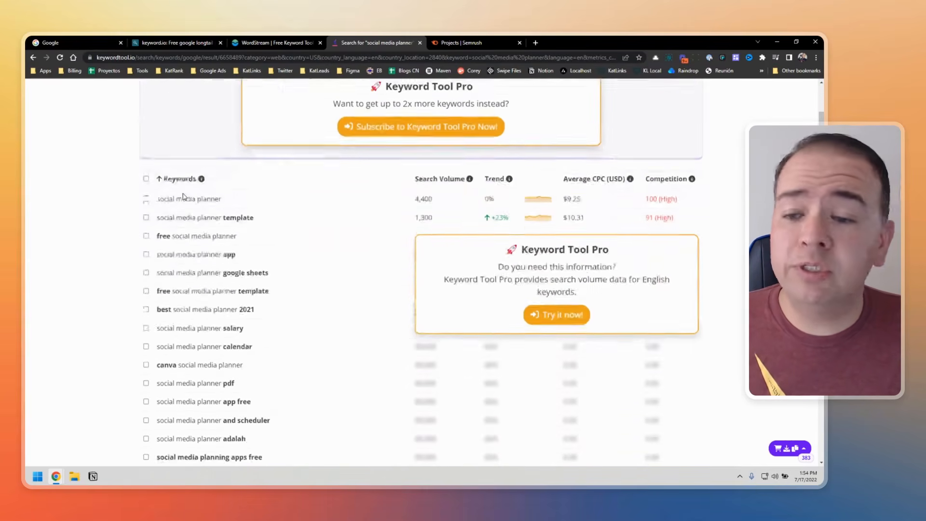
pyautogui.scroll(-20, 182, 196)
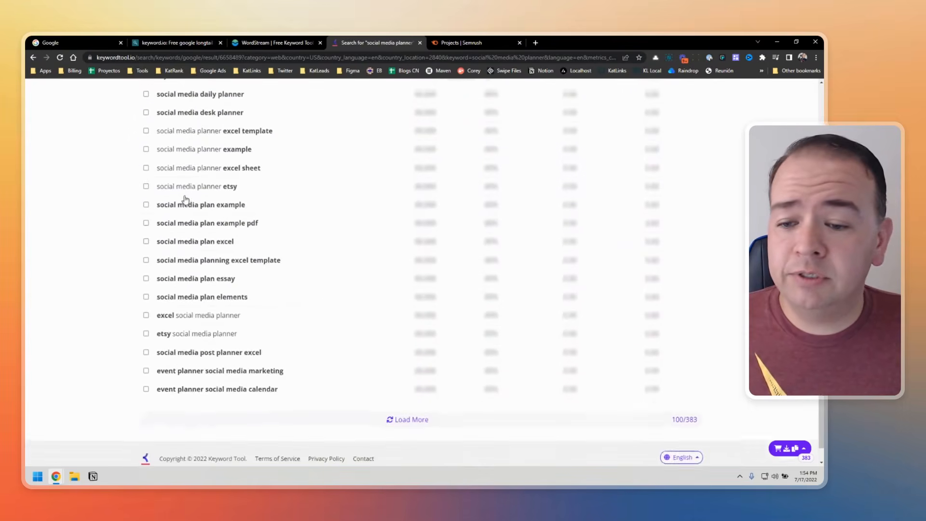
pyautogui.scroll(-2, 186, 199)
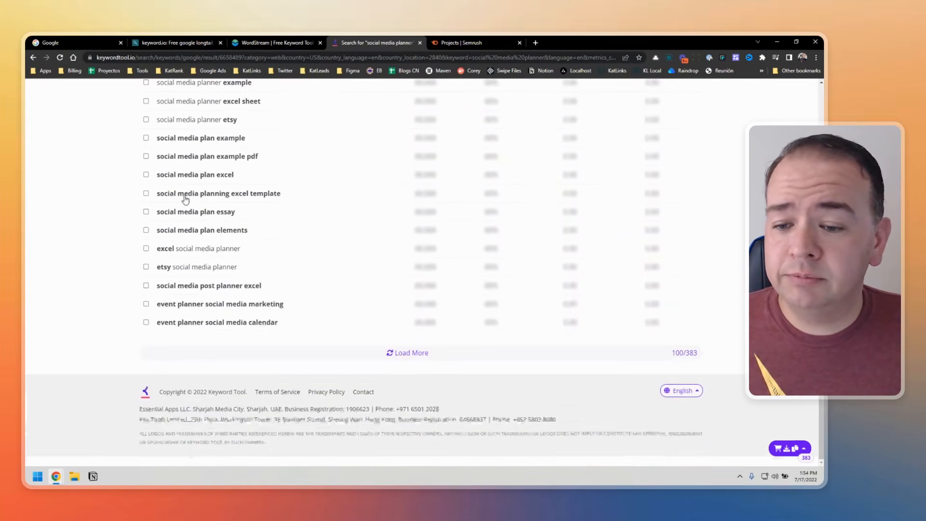
pyautogui.click(449, 356)
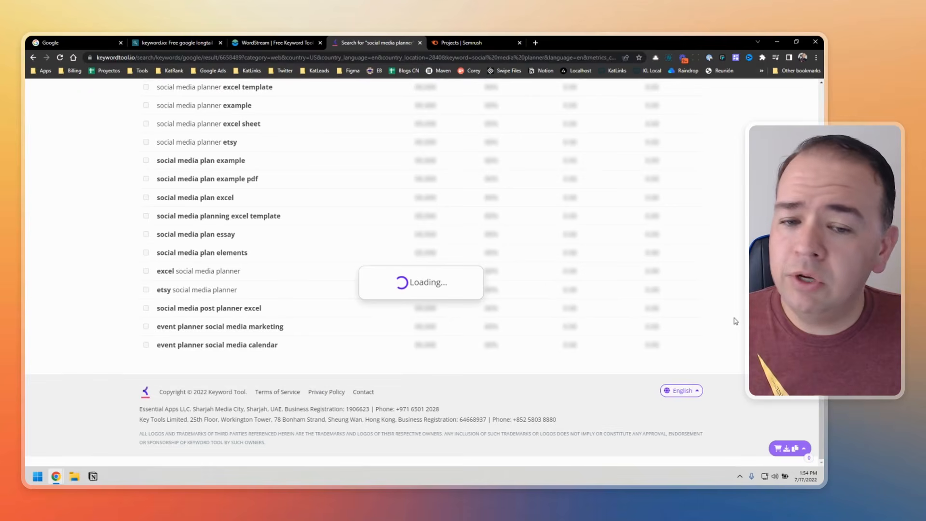
pyautogui.scroll(-4, 202, 295)
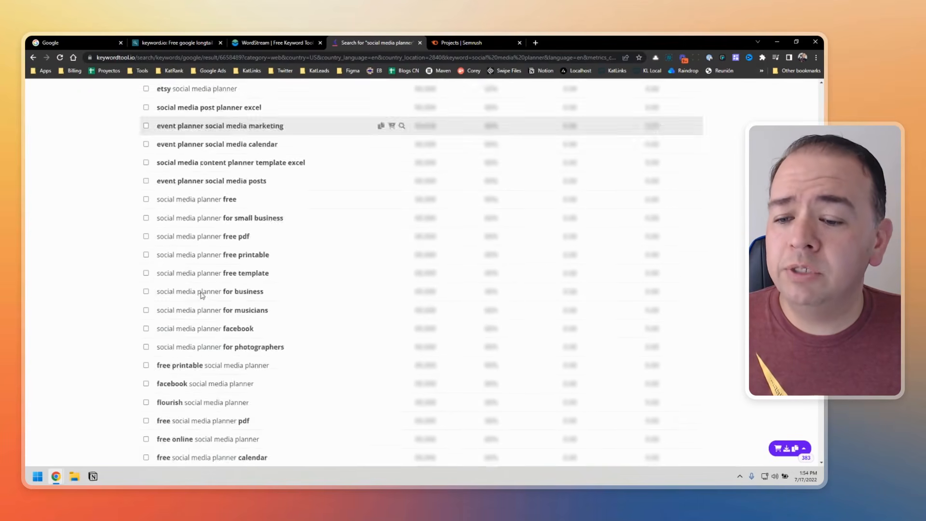
# Step: Check the search volume, trend, CPC and competition of "social media planner" and "social media planner template"
pyautogui.scroll(20, 202, 295)
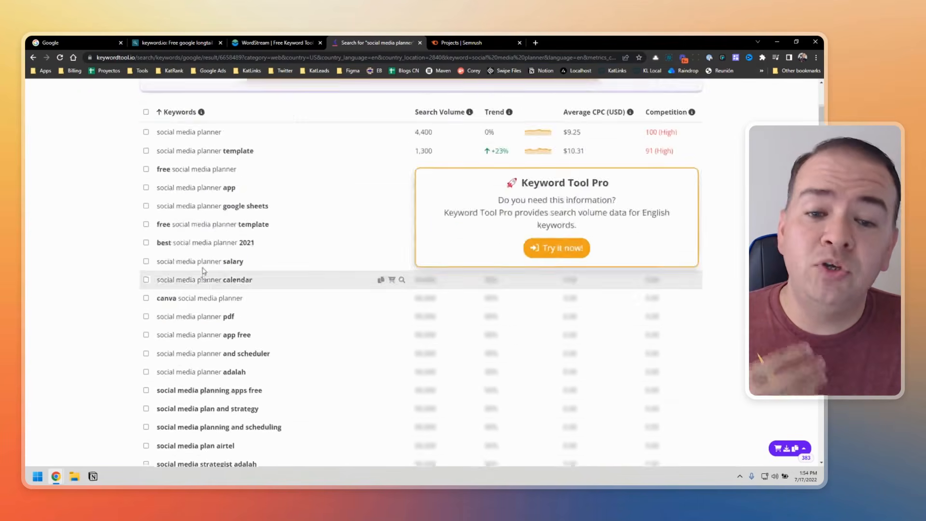
pyautogui.scroll(4, 203, 271)
pyautogui.scroll(-3, 211, 199)
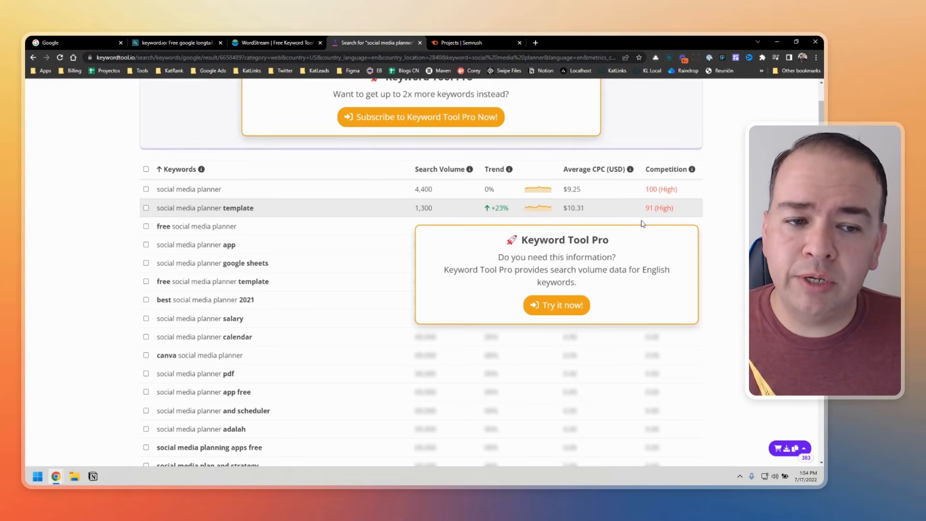
# Step: Read through the keyword suggestions from "free social media planner" down to the "best social media planner" variations
pyautogui.scroll(-2, 117, 238)
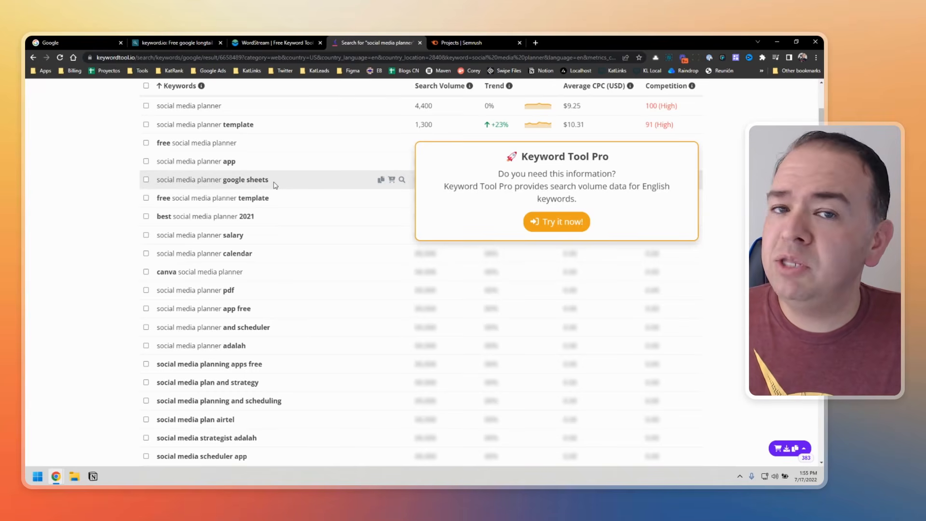
pyautogui.scroll(-5, 275, 185)
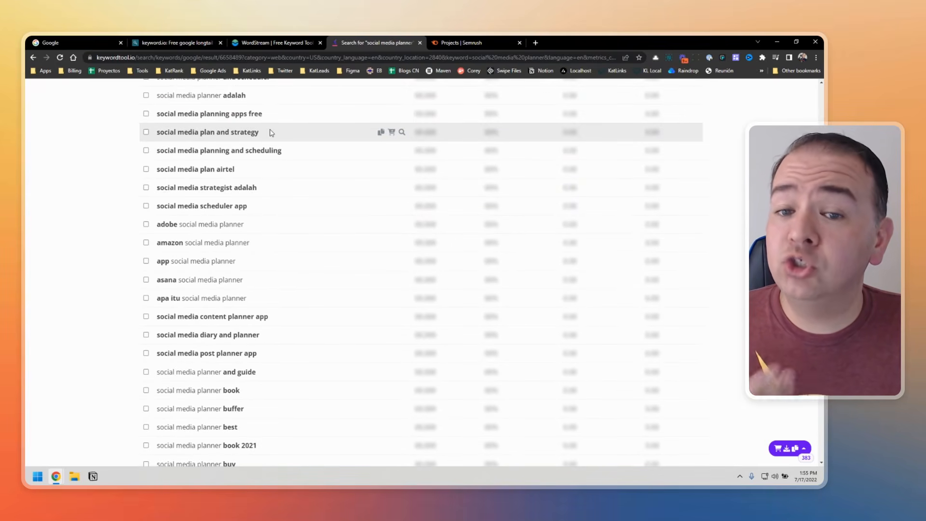
pyautogui.scroll(-2, 275, 263)
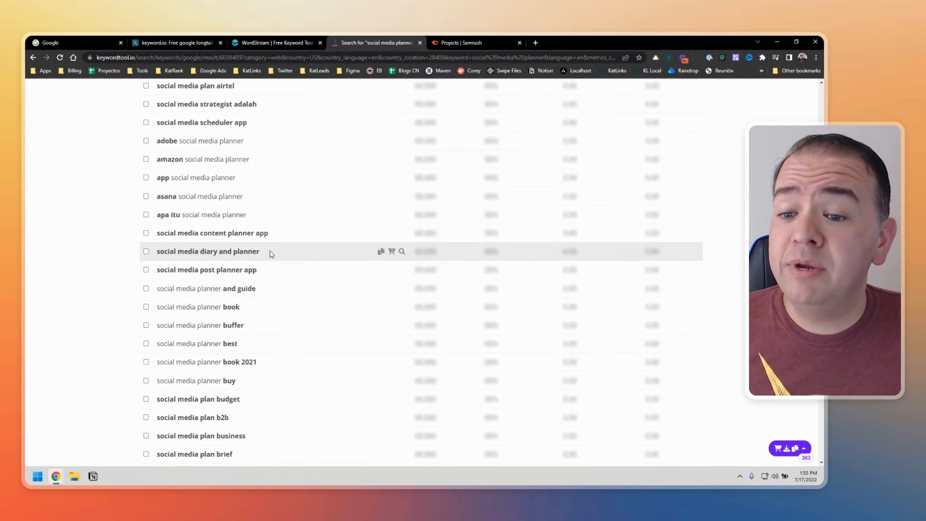
pyautogui.scroll(-2, 270, 253)
pyautogui.scroll(-3, 271, 254)
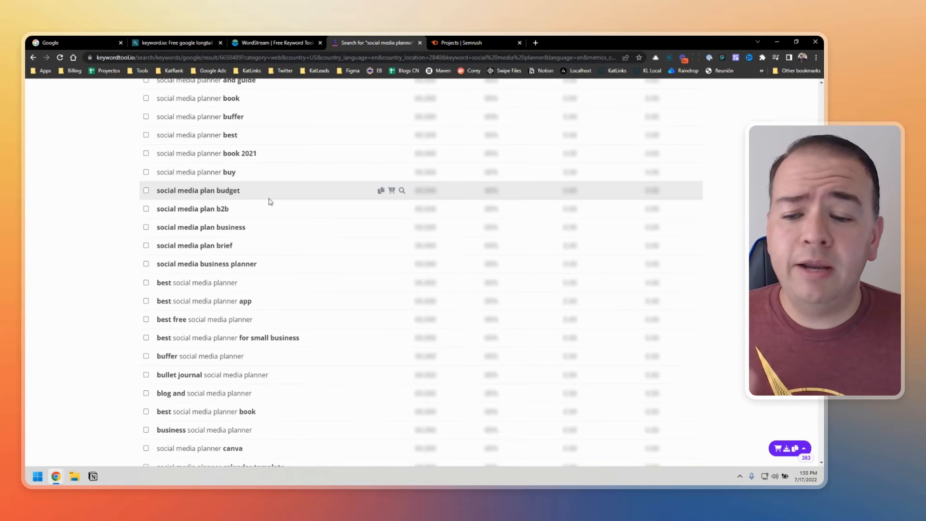
# Step: Switch to Semrush and search for the keyword "social media planner"
pyautogui.click(454, 44)
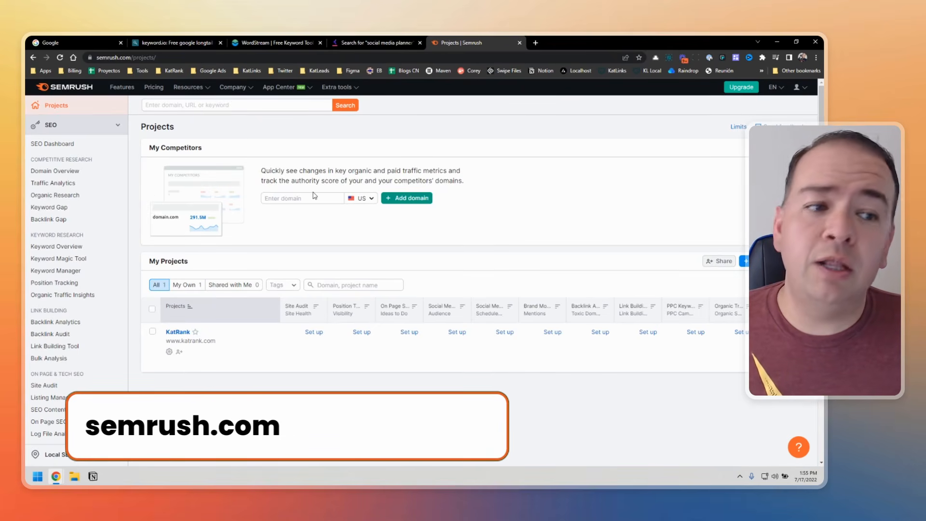
pyautogui.click(264, 106)
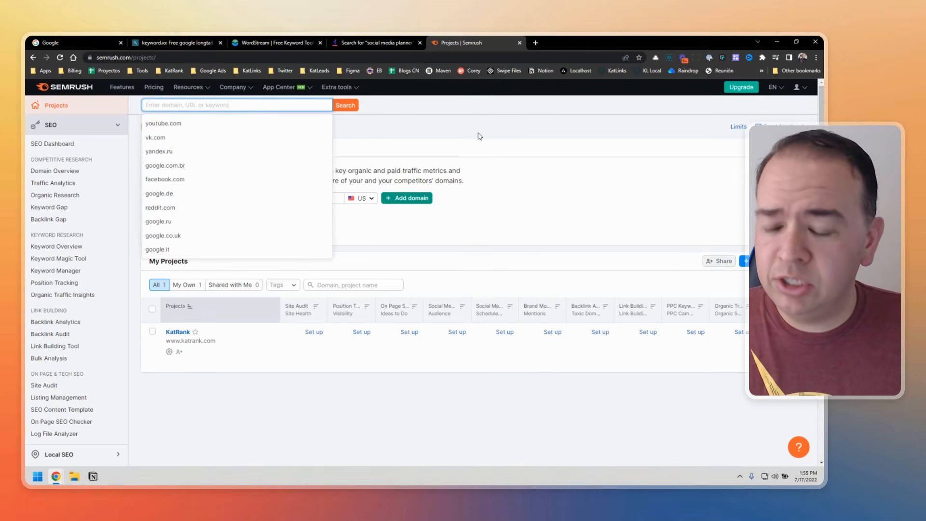
pyautogui.write('social media')
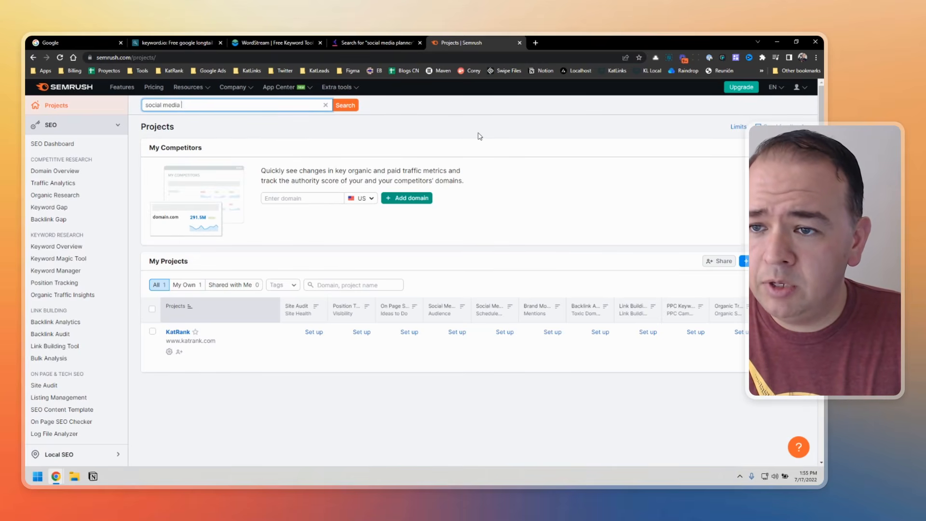
pyautogui.write(' planner')
pyautogui.press('Return')
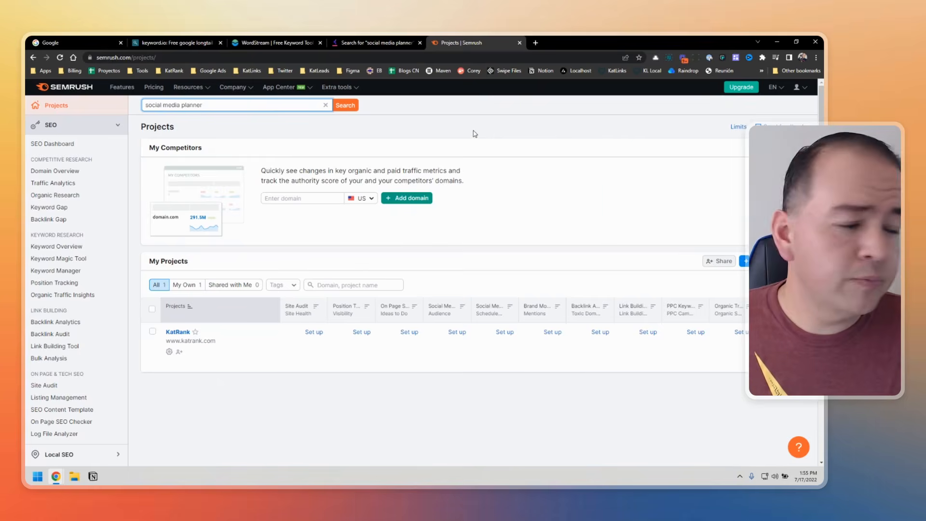
# Step: Enlarge the Keyword Overview page and examine its volume, difficulty, keyword variations, questions and related keywords
pyautogui.hotkey('ctrl', '+')
pyautogui.hotkey('ctrl', '+')
pyautogui.scroll(1, 341, 256)
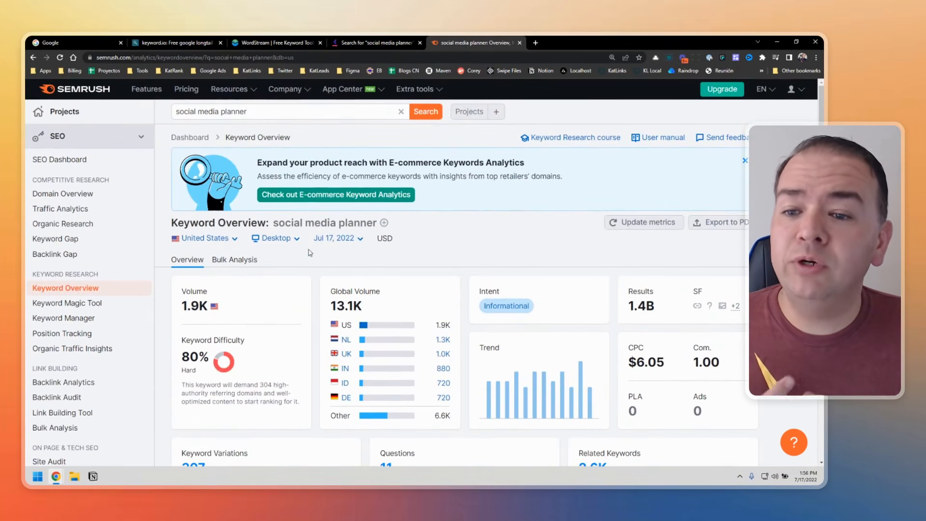
pyautogui.scroll(-3, 296, 240)
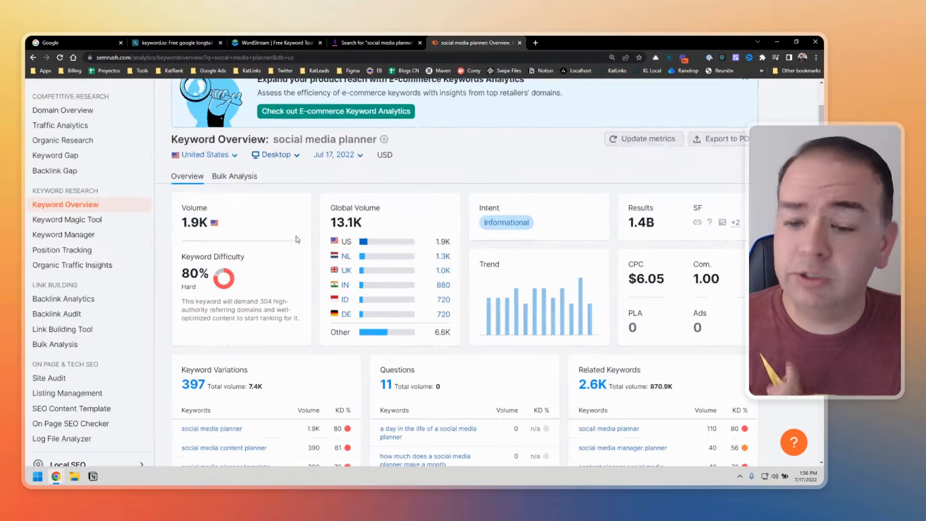
pyautogui.scroll(-3, 295, 237)
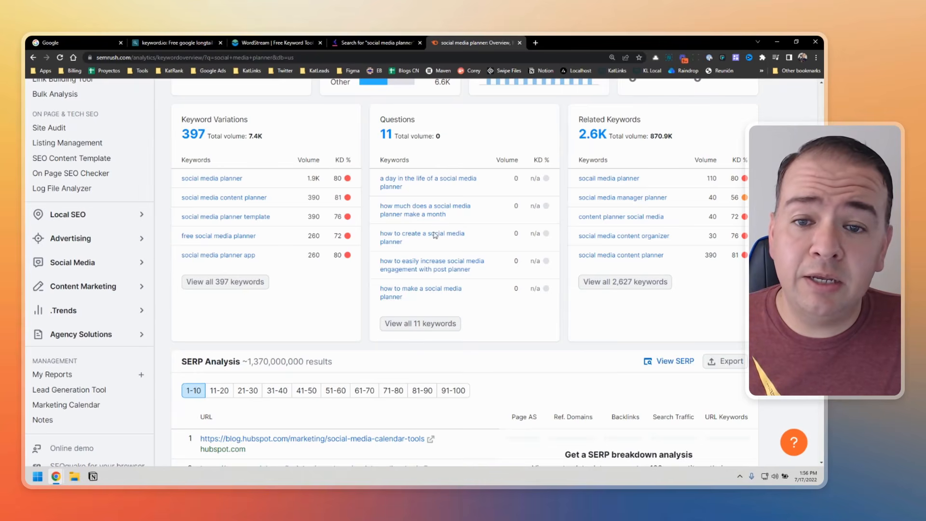
# Step: Open the full list of question keywords for "social media planner" and read it through to the end
pyautogui.click(438, 329)
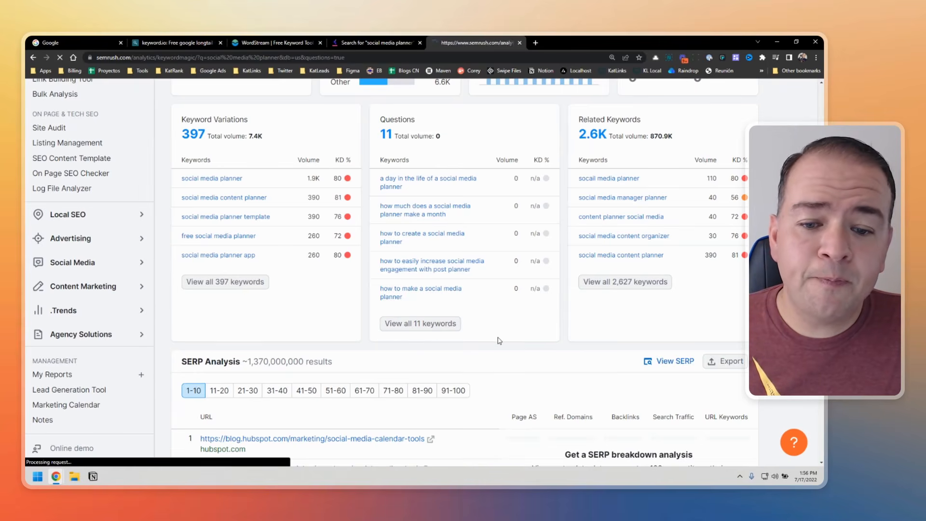
pyautogui.scroll(-3, 454, 342)
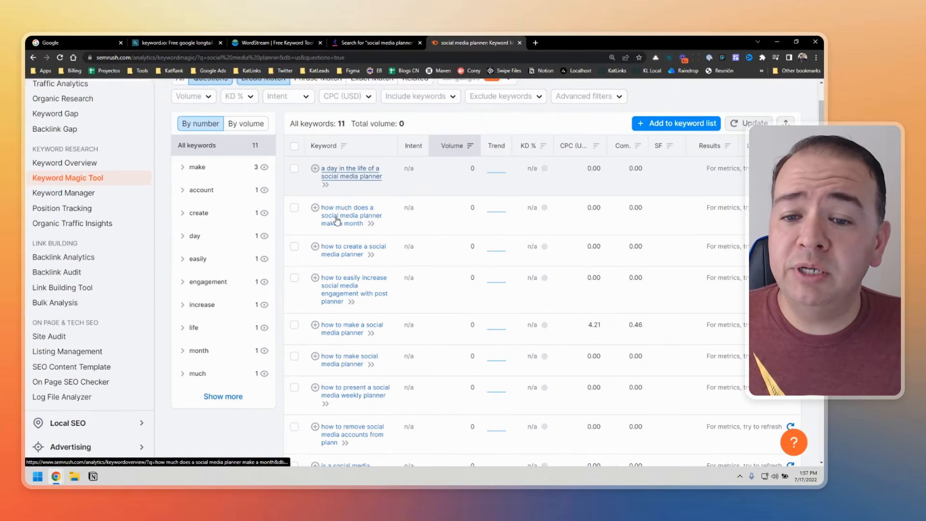
pyautogui.scroll(-1, 399, 236)
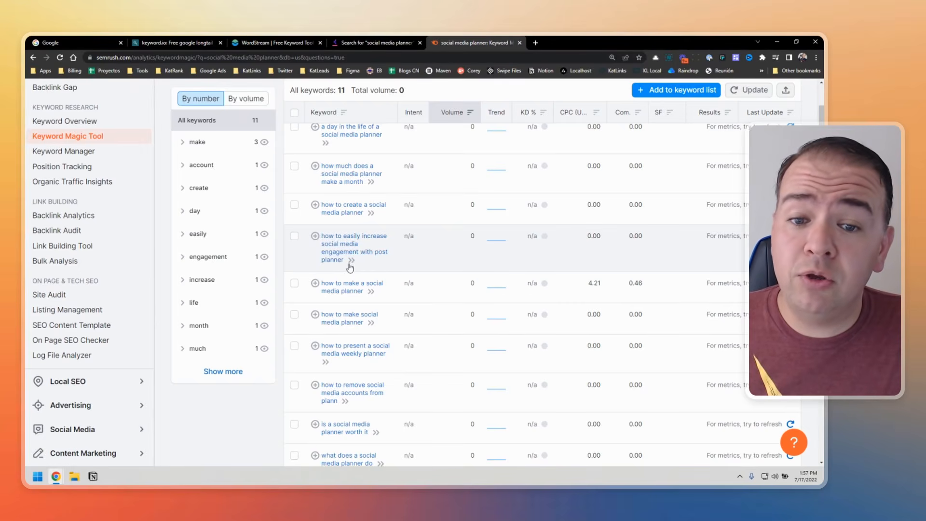
pyautogui.scroll(-2, 408, 268)
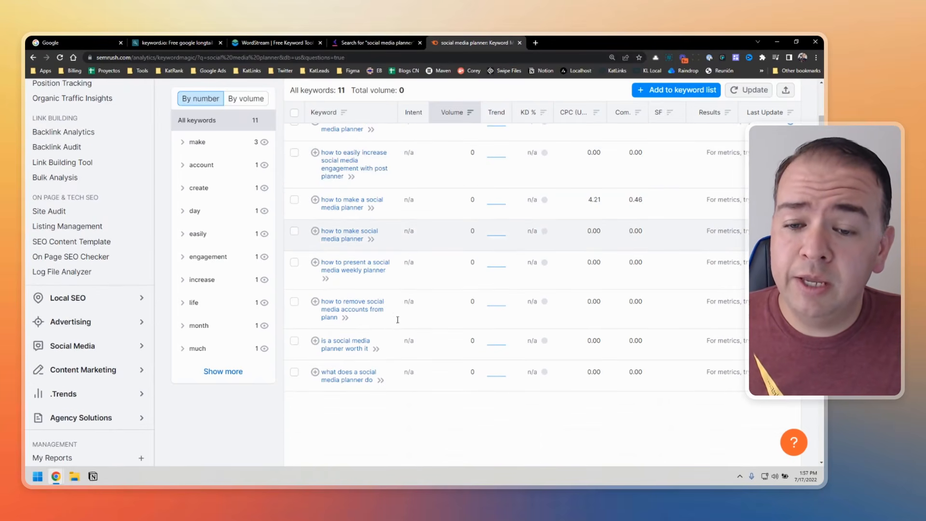